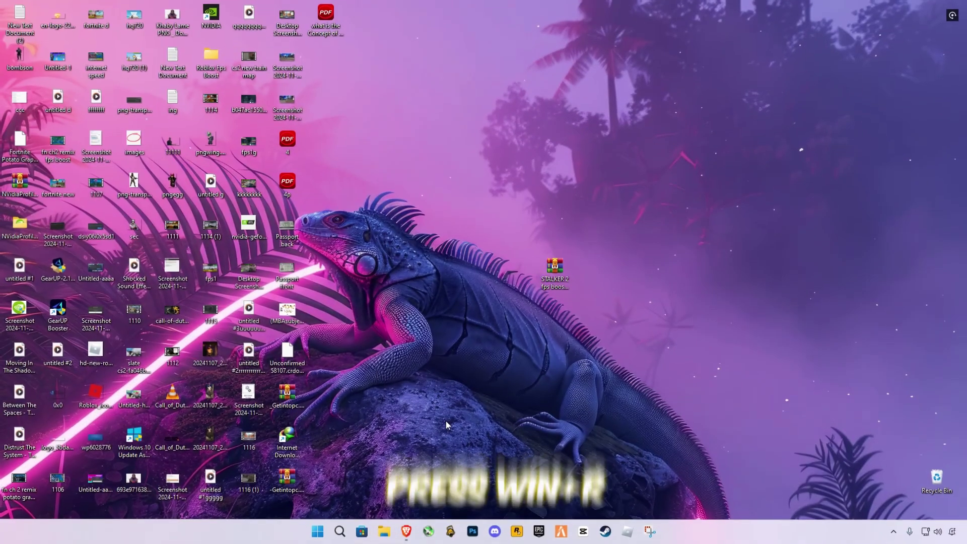
- Empty the Windows Temp folder via Run, skipping the in-use file, and close it
{"action": "key", "text": "super+r"}
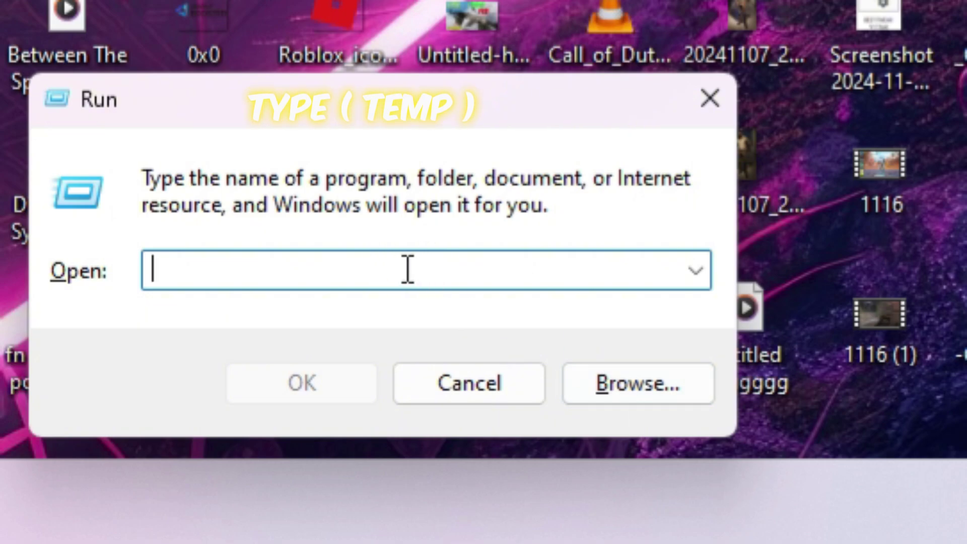
{"action": "type", "text": "temp"}
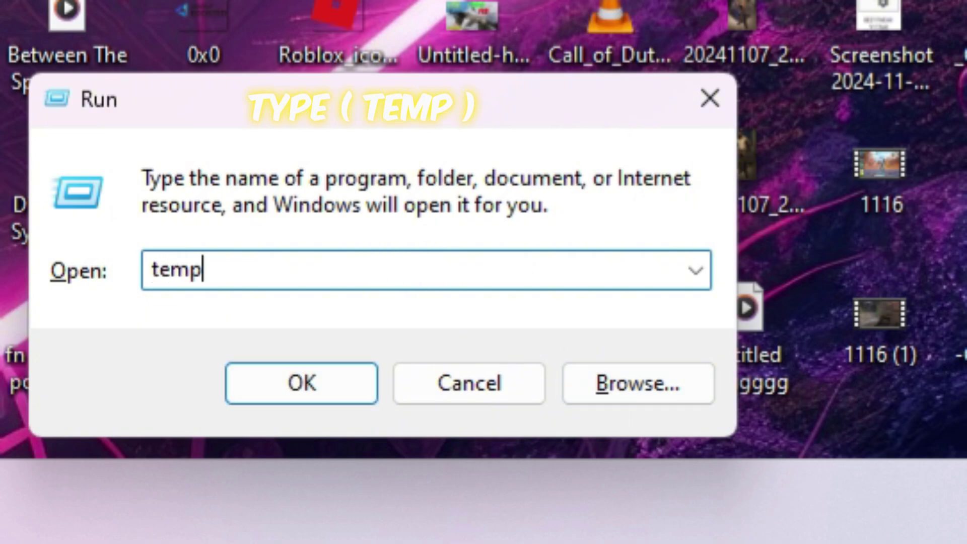
{"action": "left_click", "coordinate": [89, 495]}
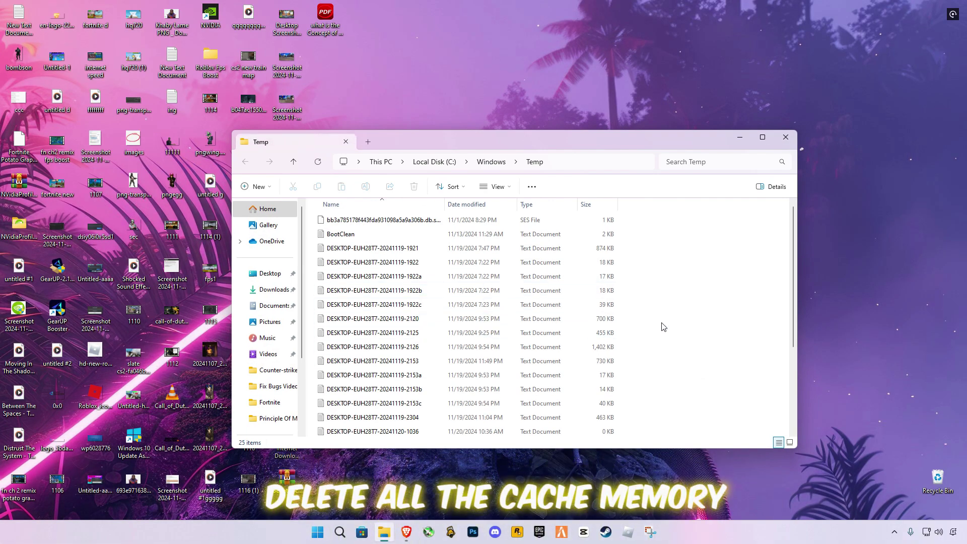
{"action": "key", "text": "ctrl+a"}
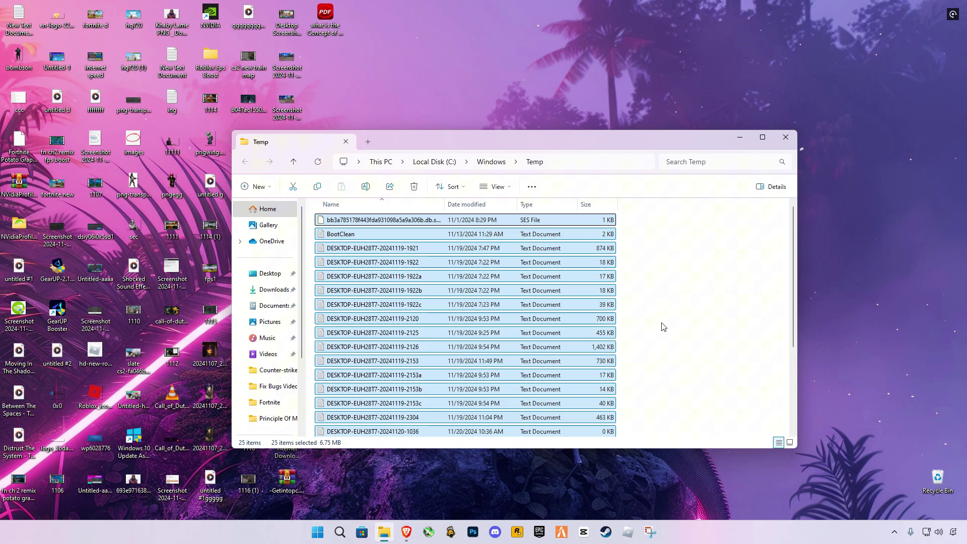
{"action": "key", "text": "Delete"}
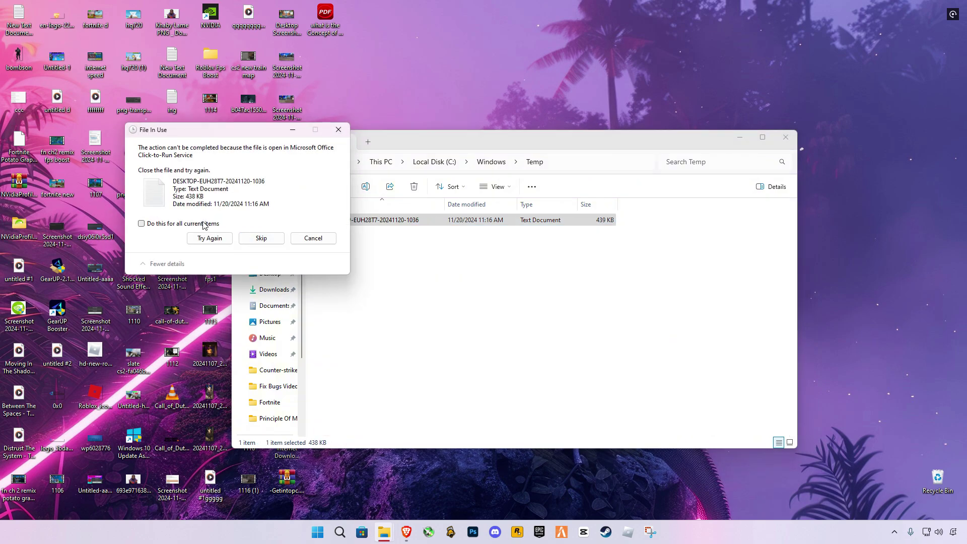
{"action": "left_click", "coordinate": [205, 224]}
{"action": "left_click", "coordinate": [281, 240]}
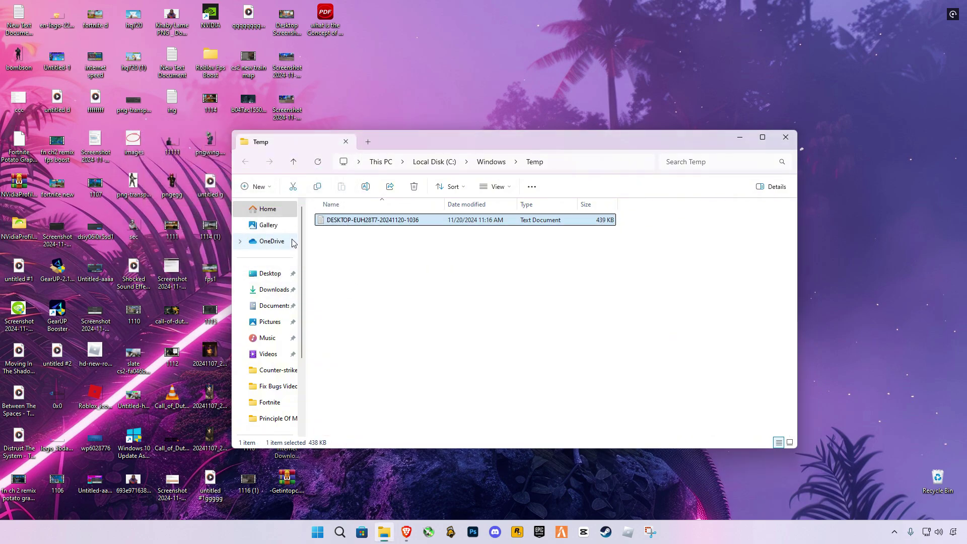
{"action": "left_click", "coordinate": [782, 139]}
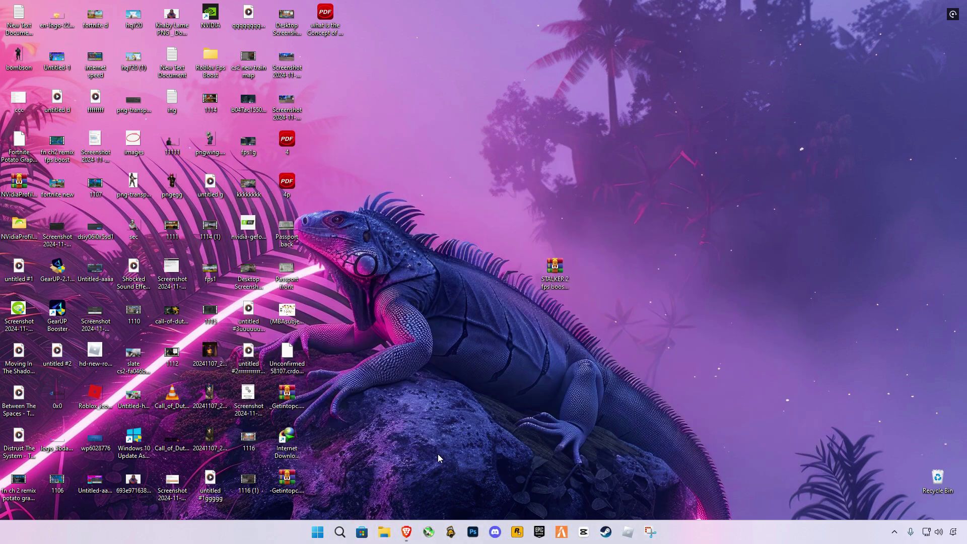
- Delete all 287 items in %temp%, skipping locked ones, and close the folder
{"action": "key", "text": "super+r"}
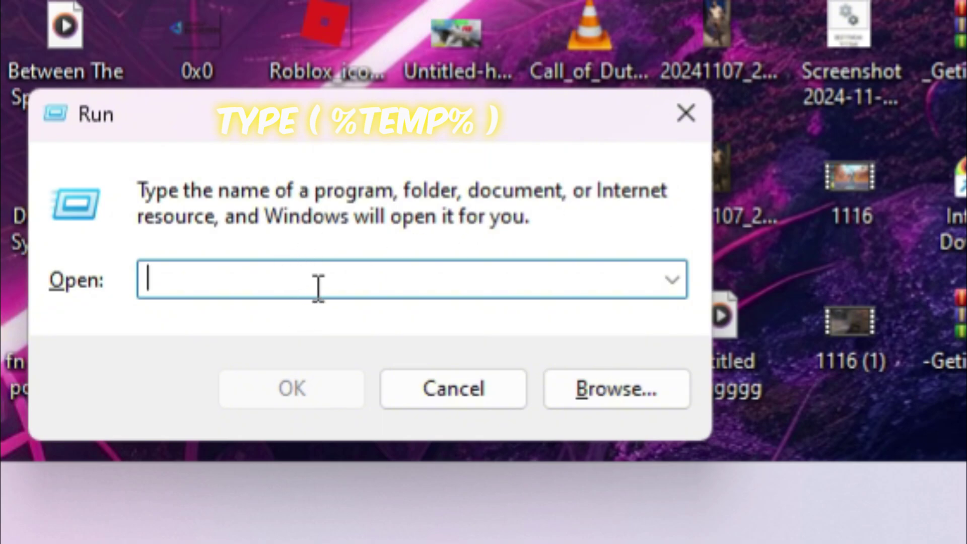
{"action": "type", "text": "%tem"}
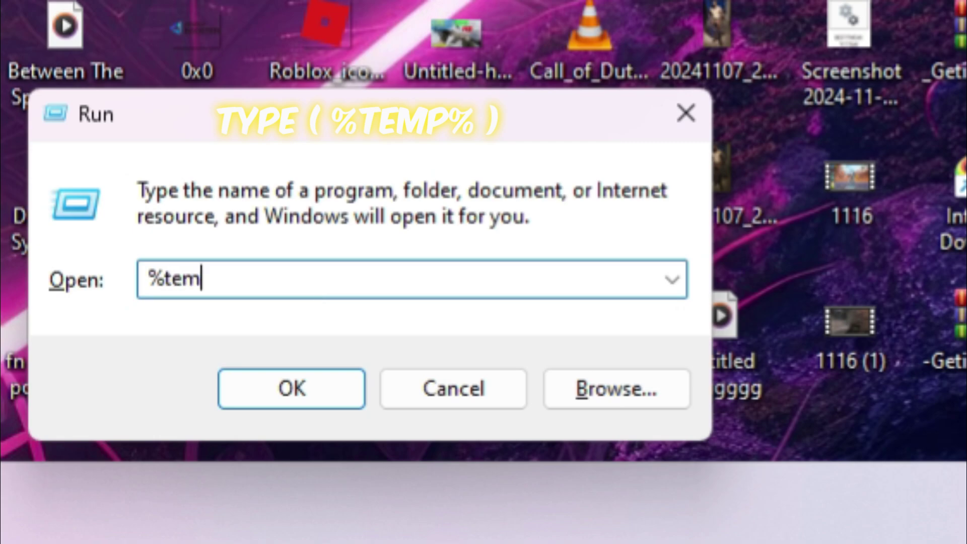
{"action": "type", "text": "p%"}
{"action": "key", "text": "Return"}
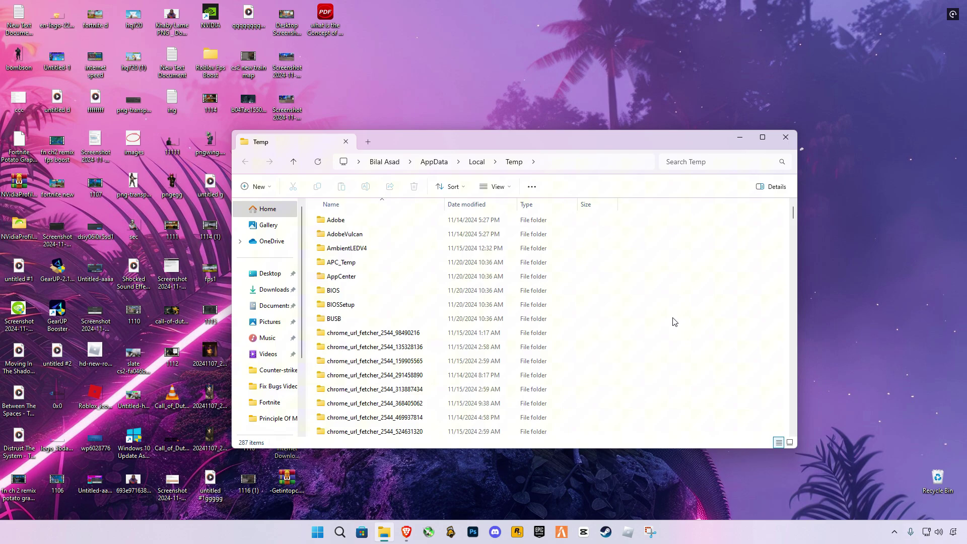
{"action": "key", "text": "ctrl+a"}
{"action": "key", "text": "Delete"}
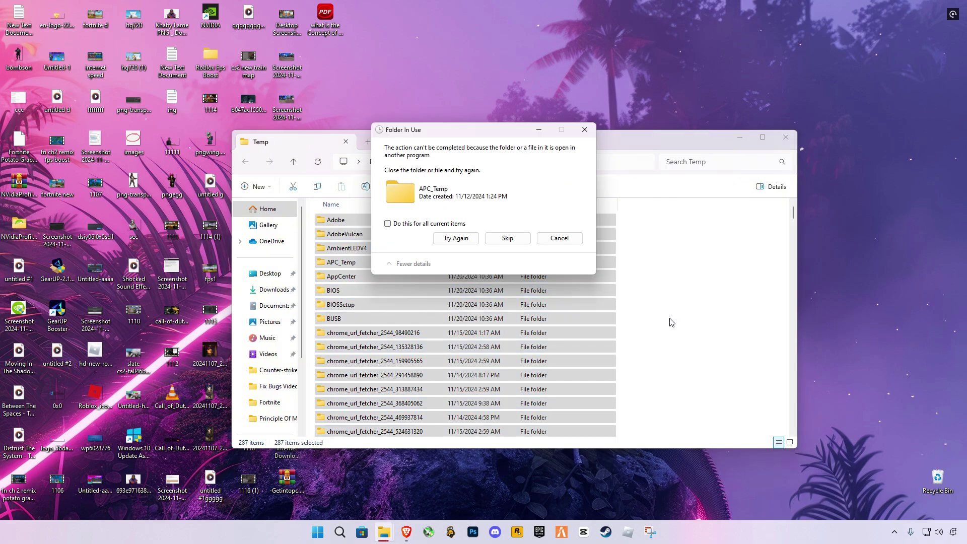
{"action": "left_click", "coordinate": [460, 226]}
{"action": "left_click", "coordinate": [492, 241]}
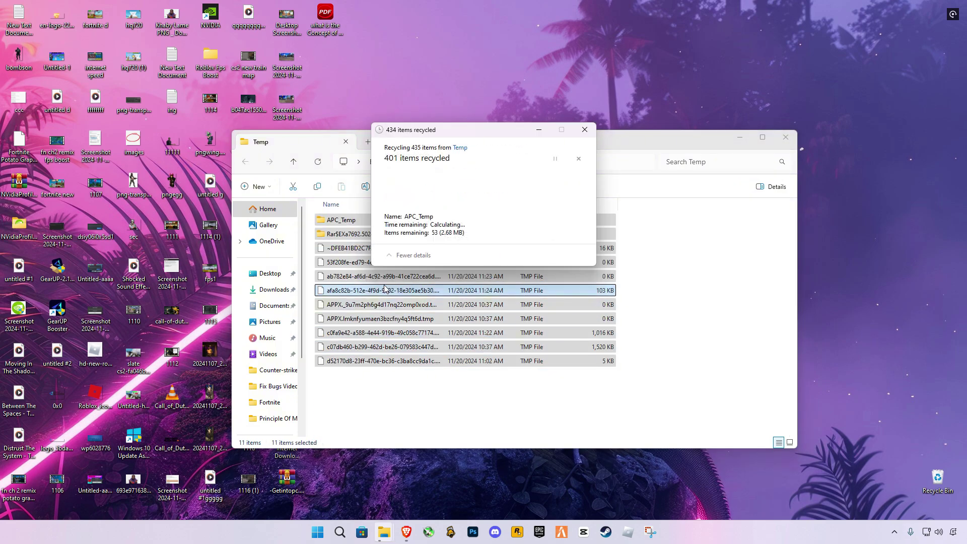
{"action": "left_click", "coordinate": [457, 216]}
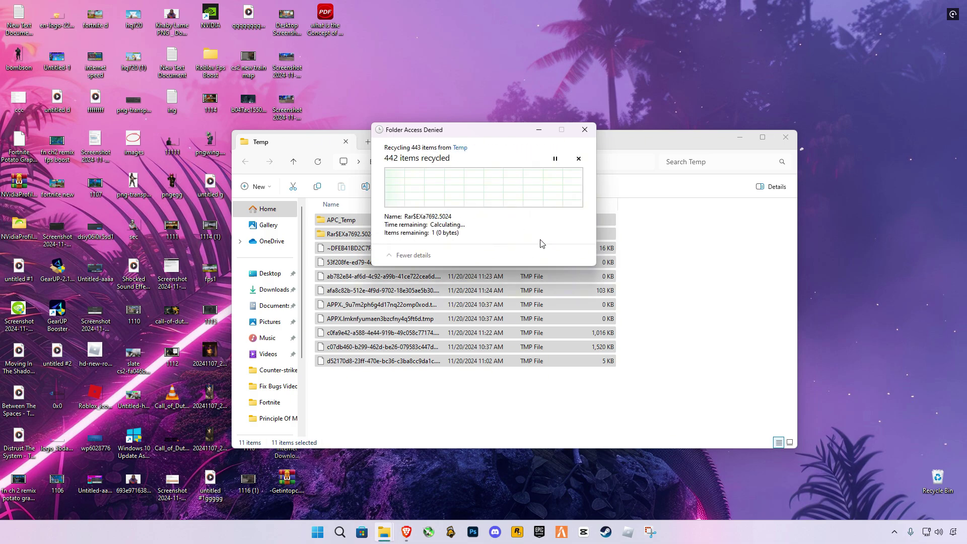
{"action": "left_click", "coordinate": [786, 137]}
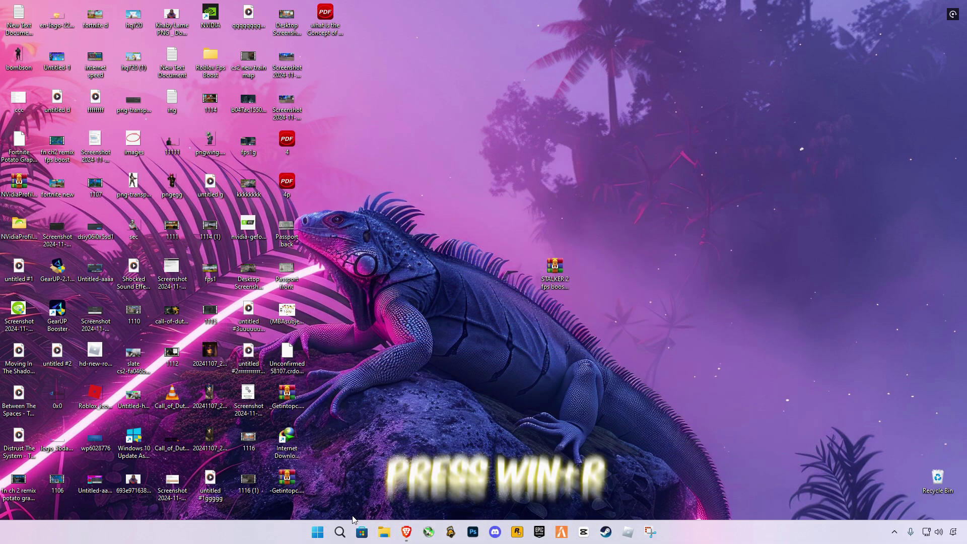
- Delete all 405 Prefetch files except the in-use one, then close Prefetch
{"action": "key", "text": "super+r"}
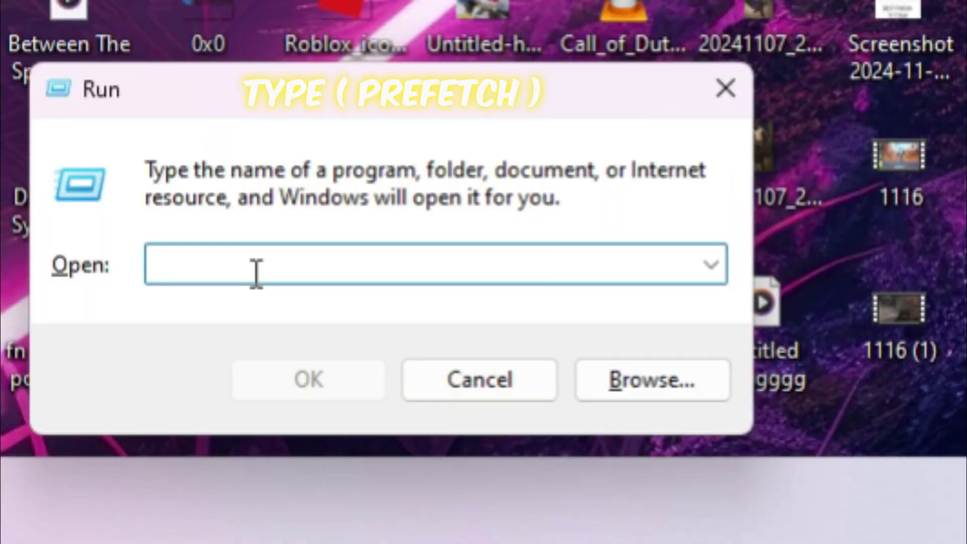
{"action": "type", "text": "p"}
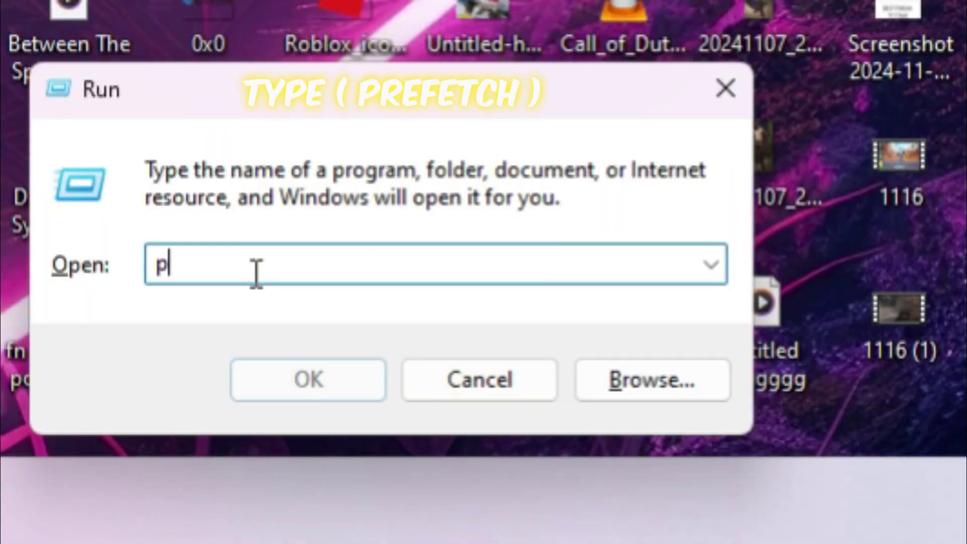
{"action": "type", "text": "ref"}
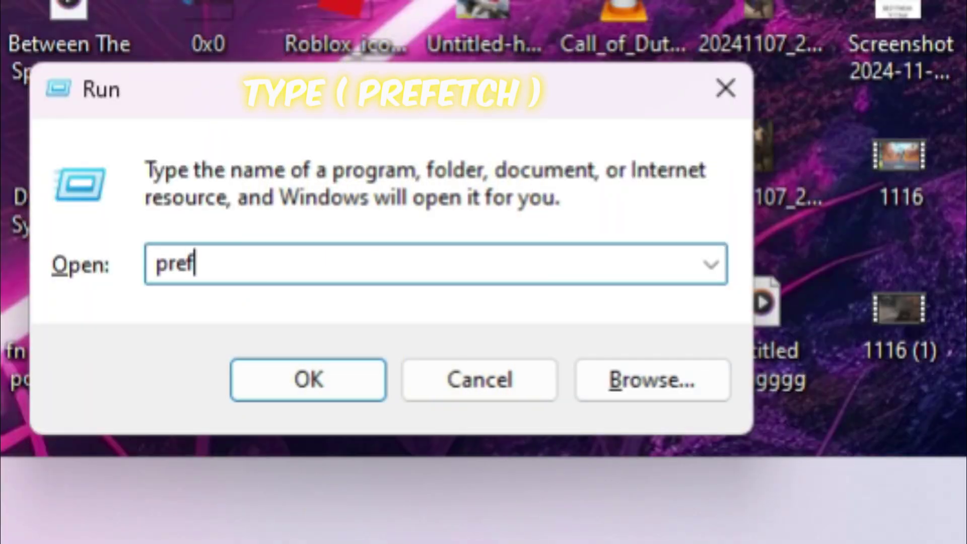
{"action": "type", "text": "etch"}
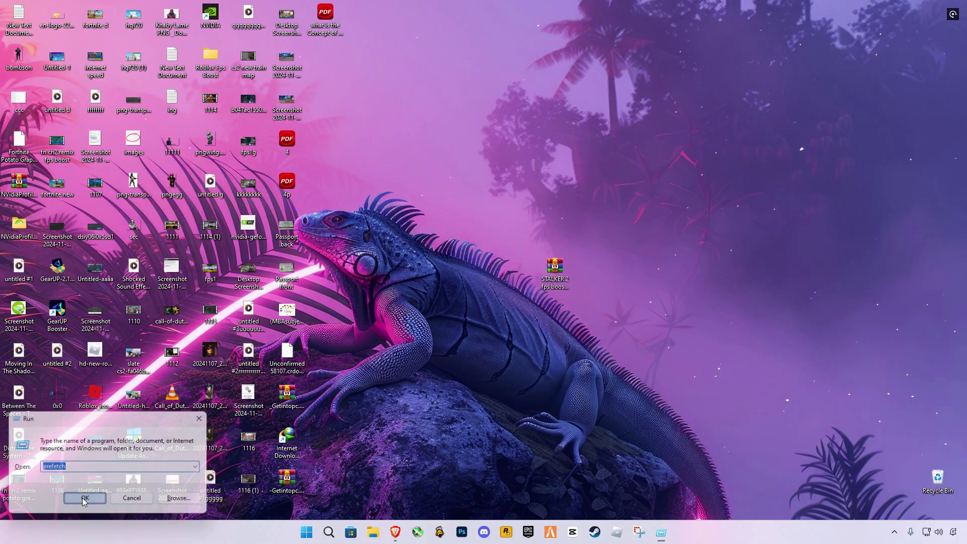
{"action": "left_click", "coordinate": [79, 497]}
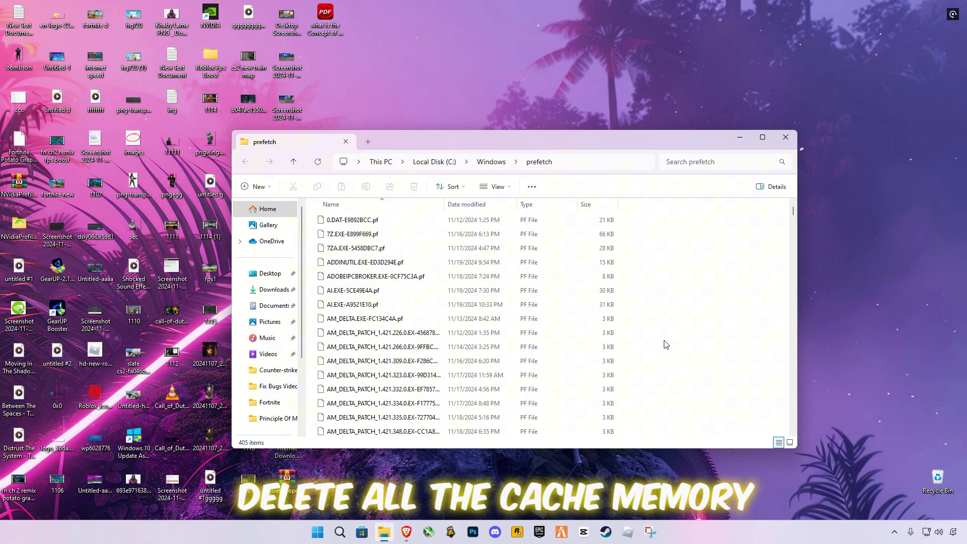
{"action": "key", "text": "ctrl+a"}
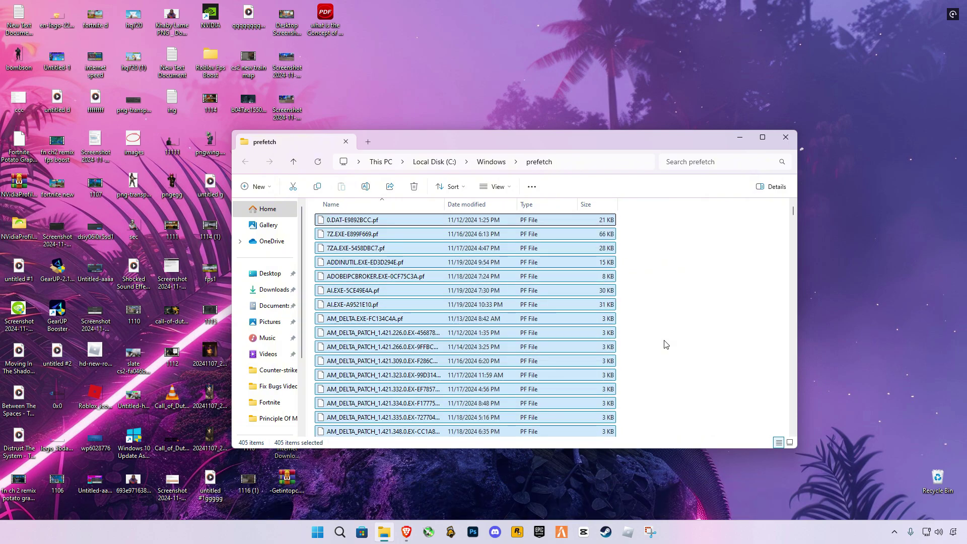
{"action": "key", "text": "Delete"}
{"action": "left_click", "coordinate": [505, 230]}
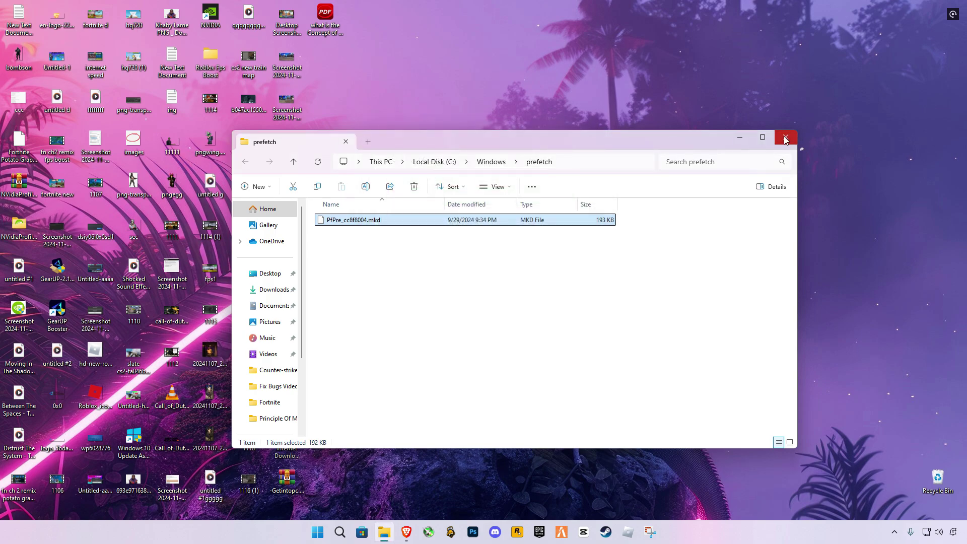
{"action": "left_click", "coordinate": [785, 140]}
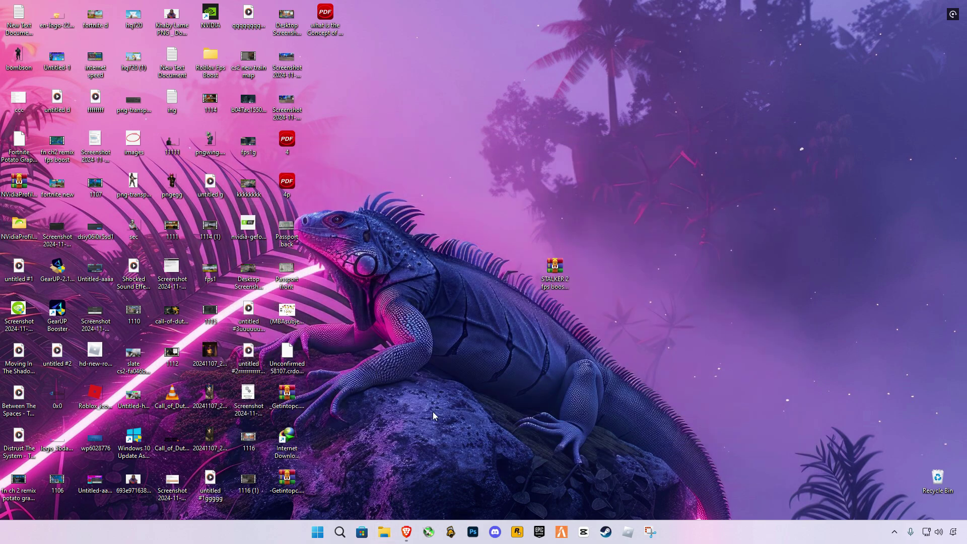
- Apply 'Adjust for best performance' in Performance Options Visual Effects
{"action": "left_click", "coordinate": [340, 532]}
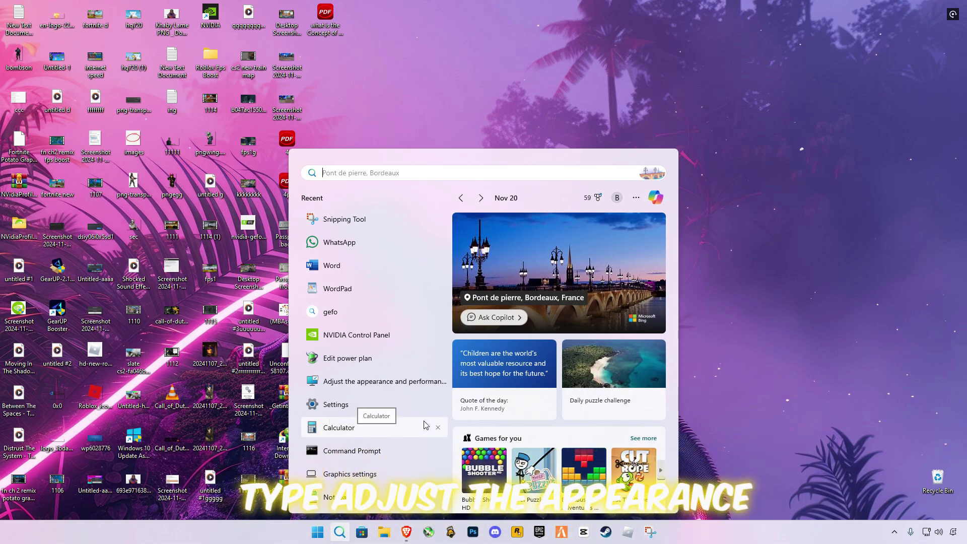
{"action": "type", "text": "ad"}
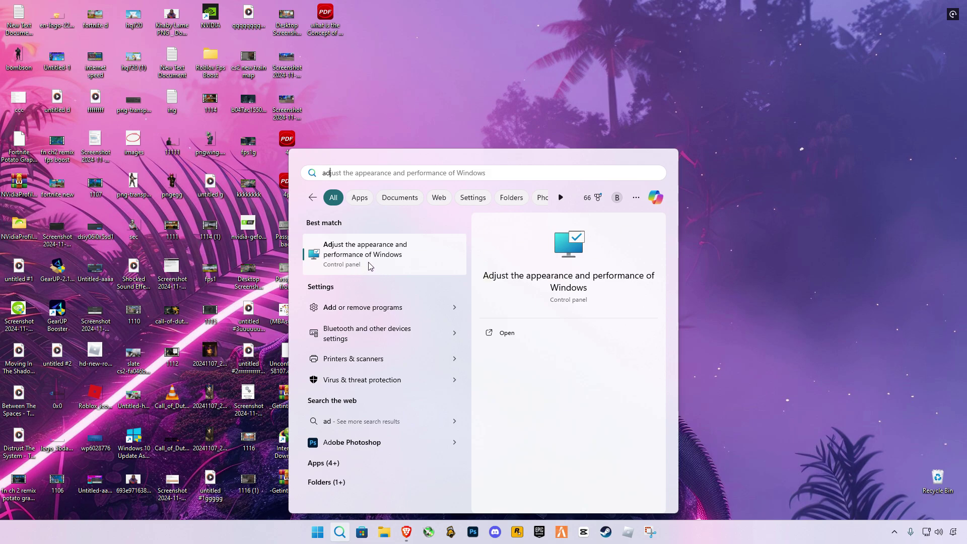
{"action": "left_click", "coordinate": [343, 257]}
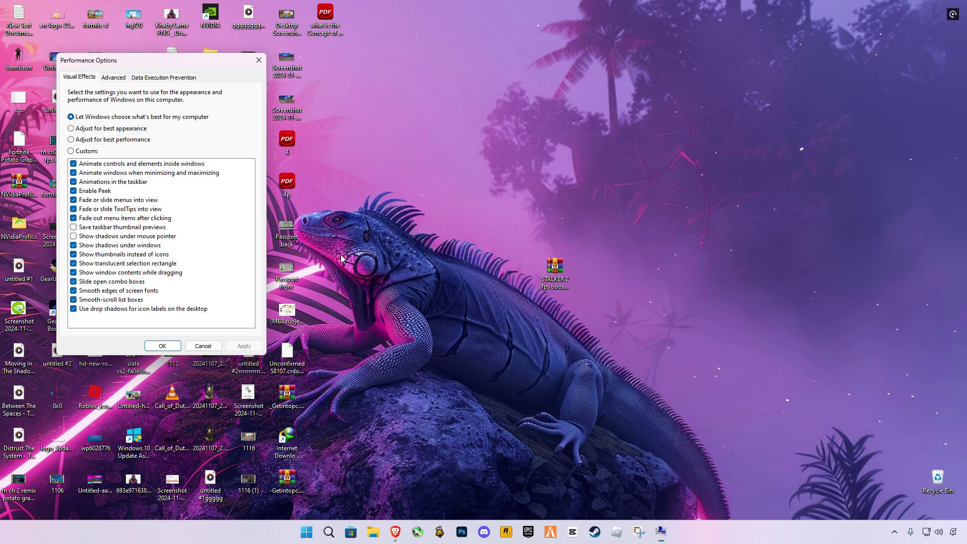
{"action": "left_click", "coordinate": [79, 141]}
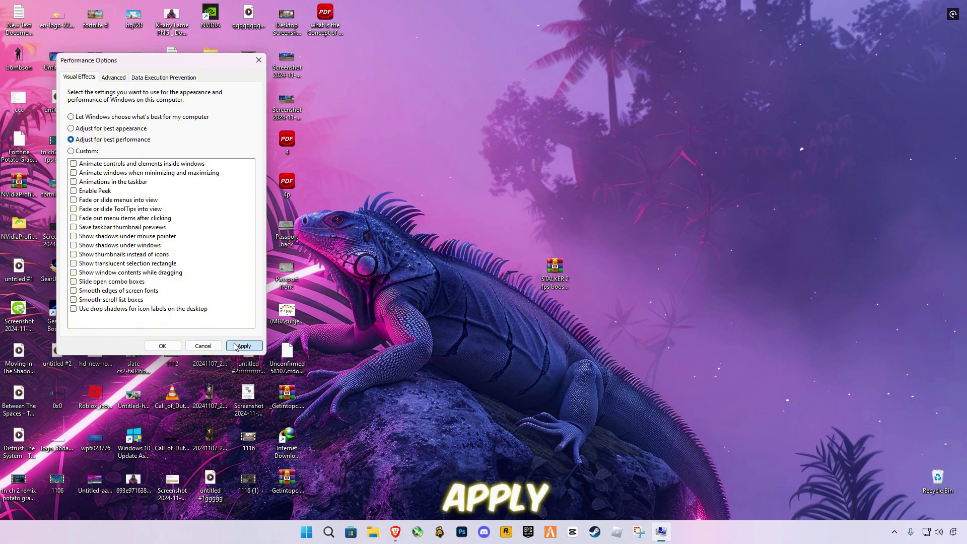
{"action": "left_click", "coordinate": [236, 345]}
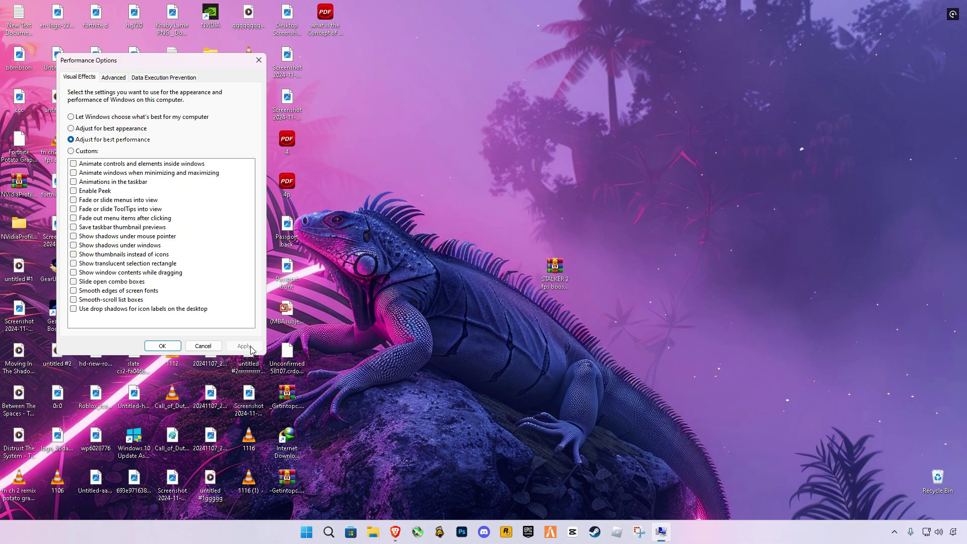
{"action": "left_click", "coordinate": [170, 348]}
- Switch the Game Mode toggle on from the Settings app
{"action": "left_click", "coordinate": [340, 535]}
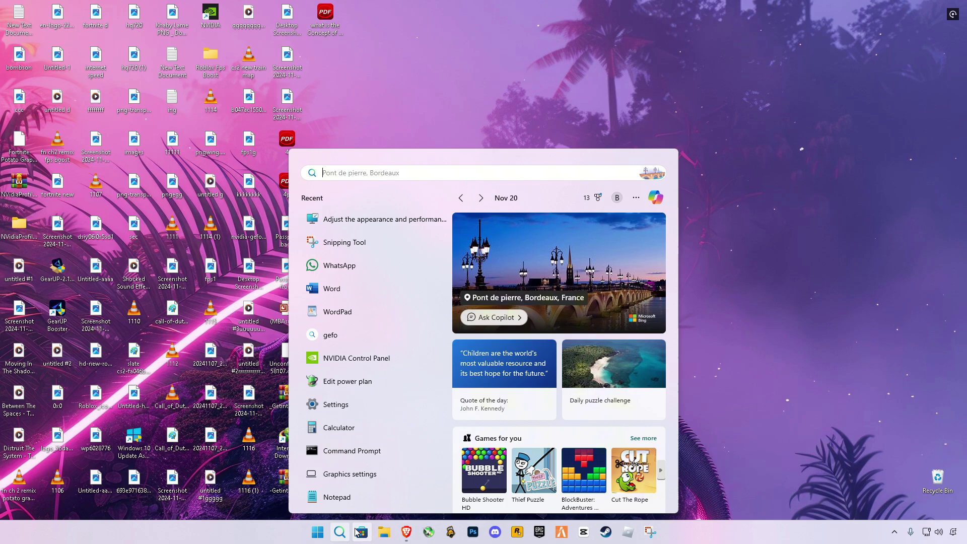
{"action": "type", "text": "s"}
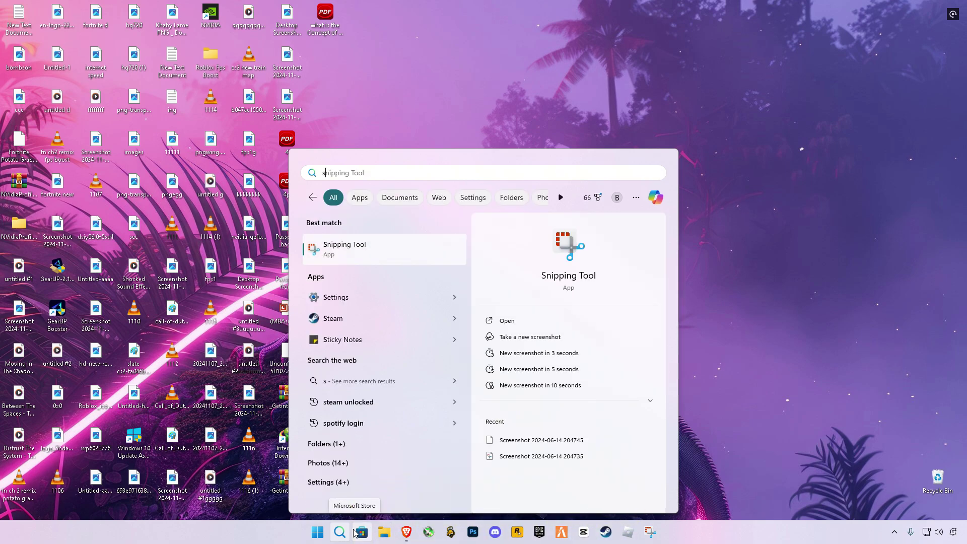
{"action": "type", "text": "etti"}
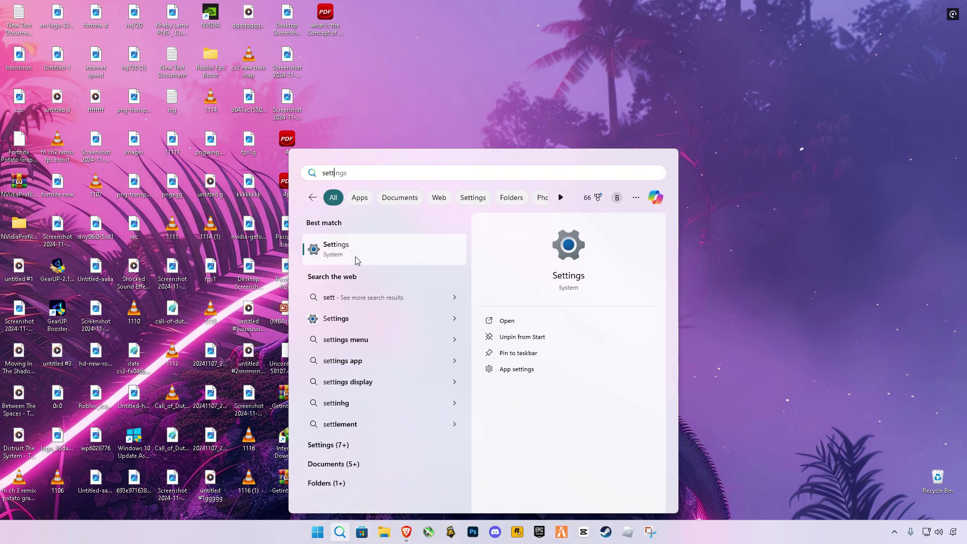
{"action": "left_click", "coordinate": [358, 253]}
{"action": "type", "text": "ga"}
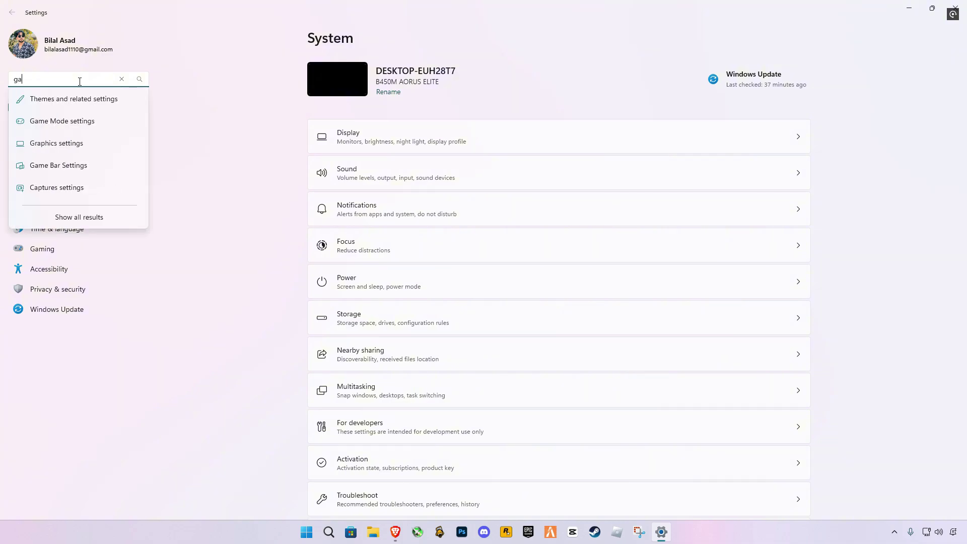
{"action": "type", "text": "me mode"}
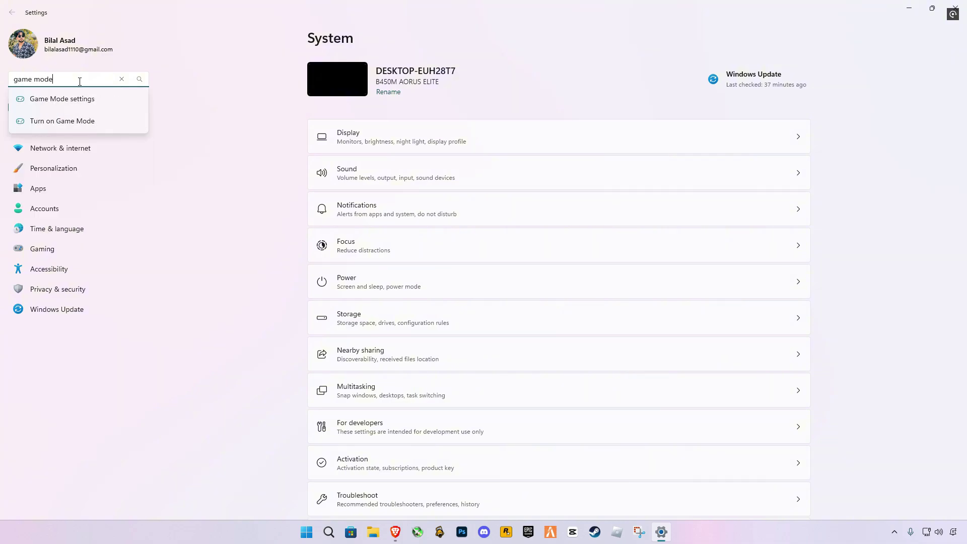
{"action": "left_click", "coordinate": [96, 98]}
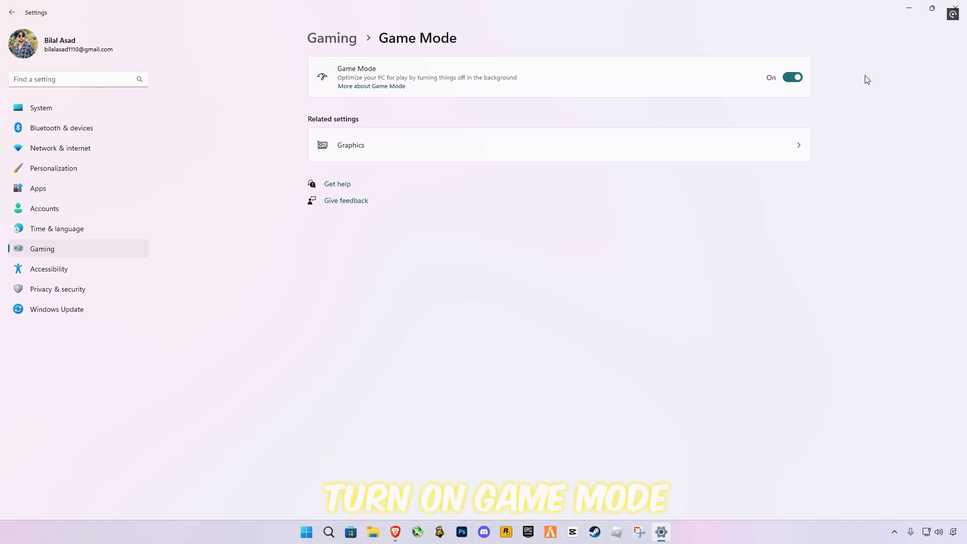
{"action": "left_click", "coordinate": [793, 81]}
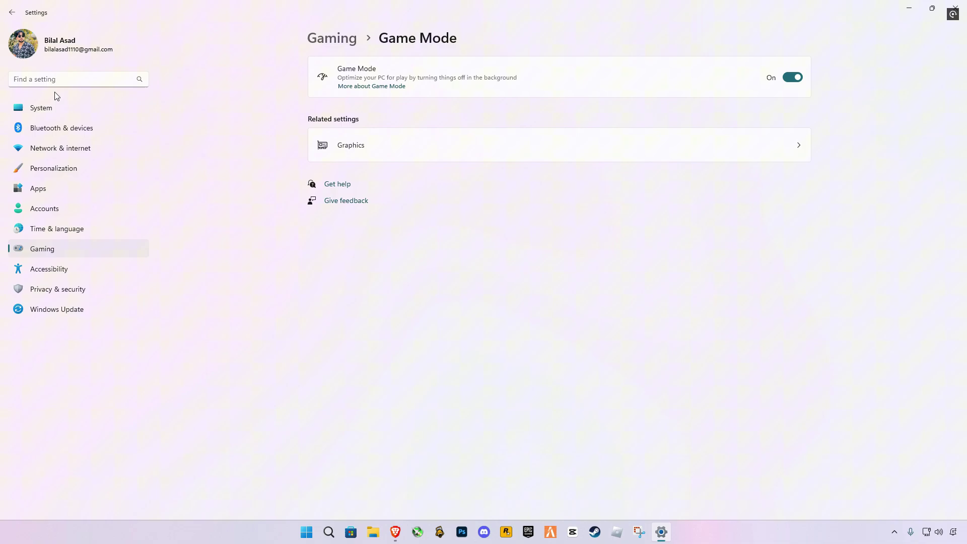
- Check that 'Allow your controller to open Game Bar' is Off, then close Settings
{"action": "left_click", "coordinate": [71, 72]}
{"action": "type", "text": "g"}
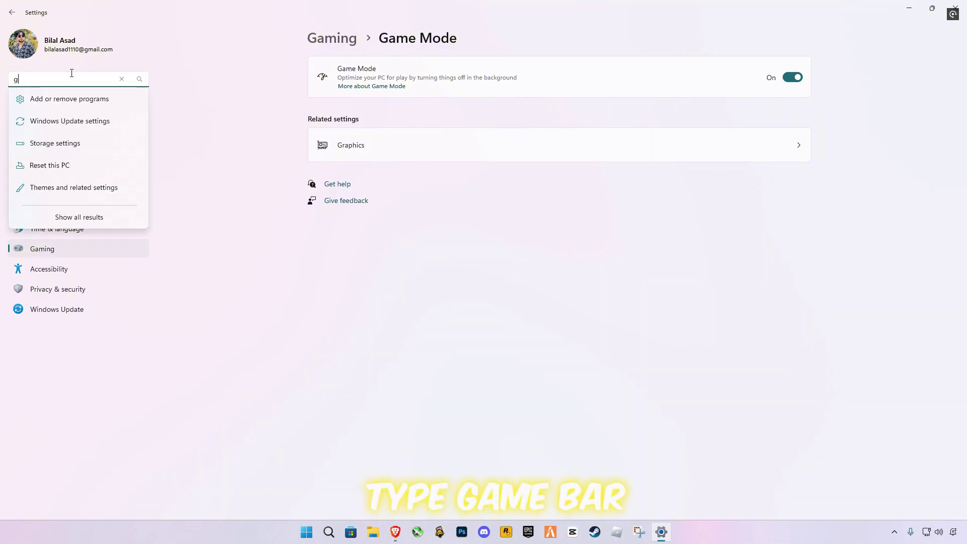
{"action": "type", "text": "ame"}
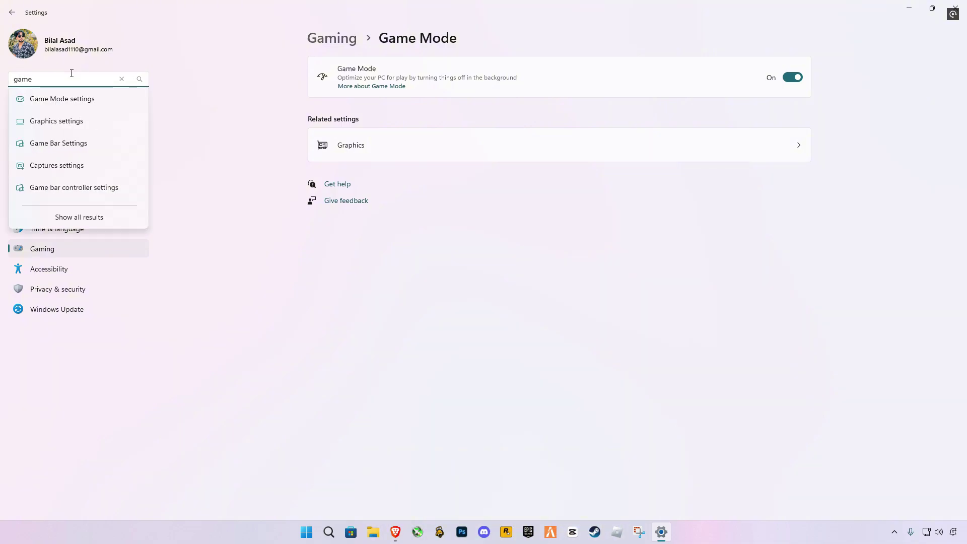
{"action": "left_click", "coordinate": [71, 143]}
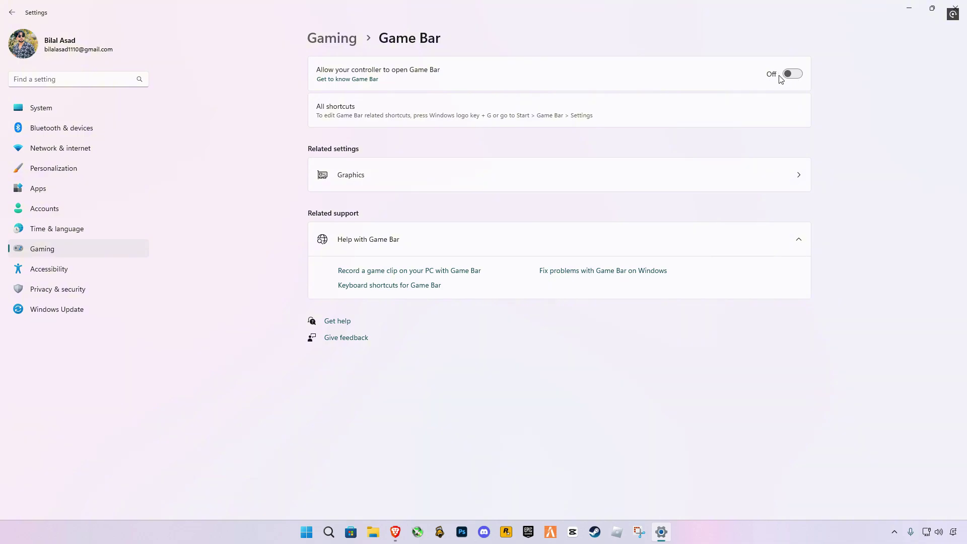
{"action": "left_click", "coordinate": [954, 6]}
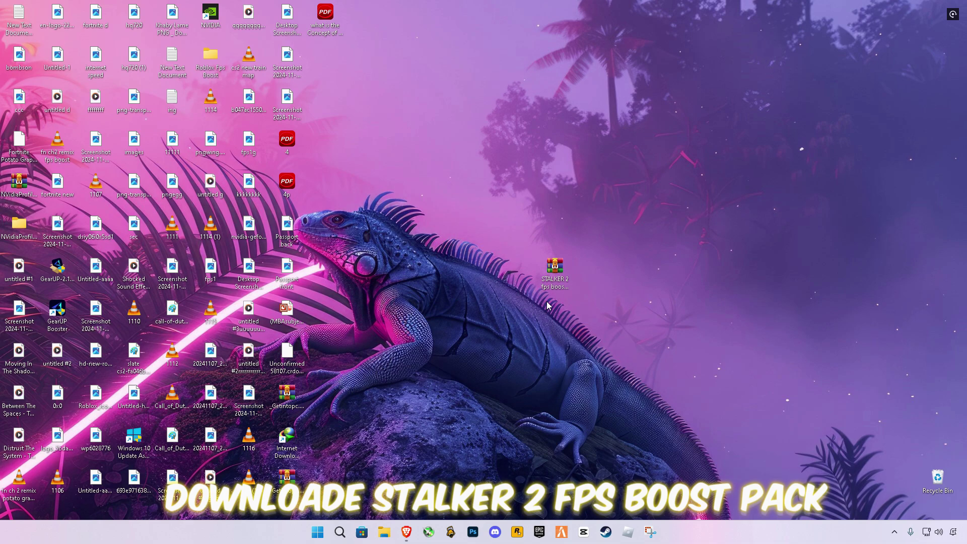
- Extract the STALKER 2 boost pack here and place Fps Boost files beside the archive
{"action": "left_click", "coordinate": [558, 278]}
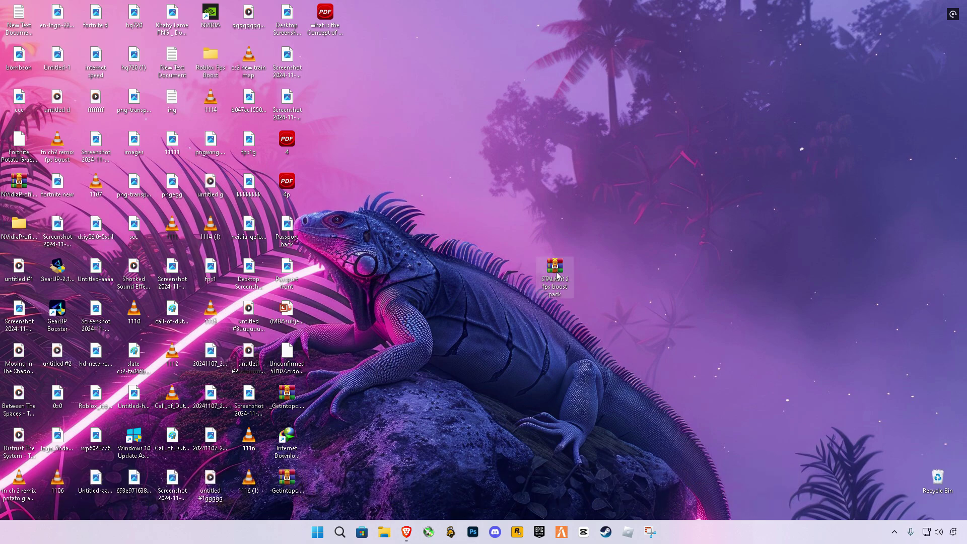
{"action": "right_click", "coordinate": [558, 276]}
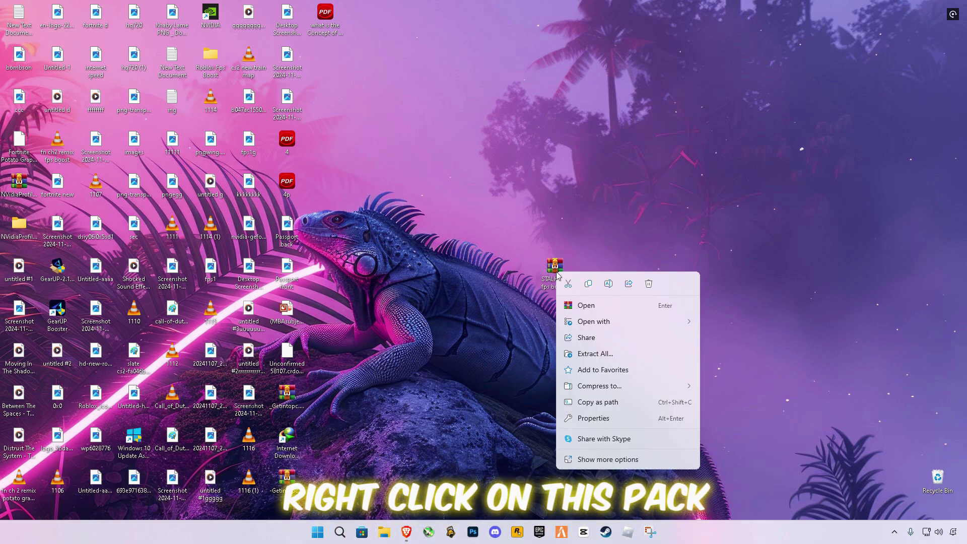
{"action": "left_click", "coordinate": [608, 459]}
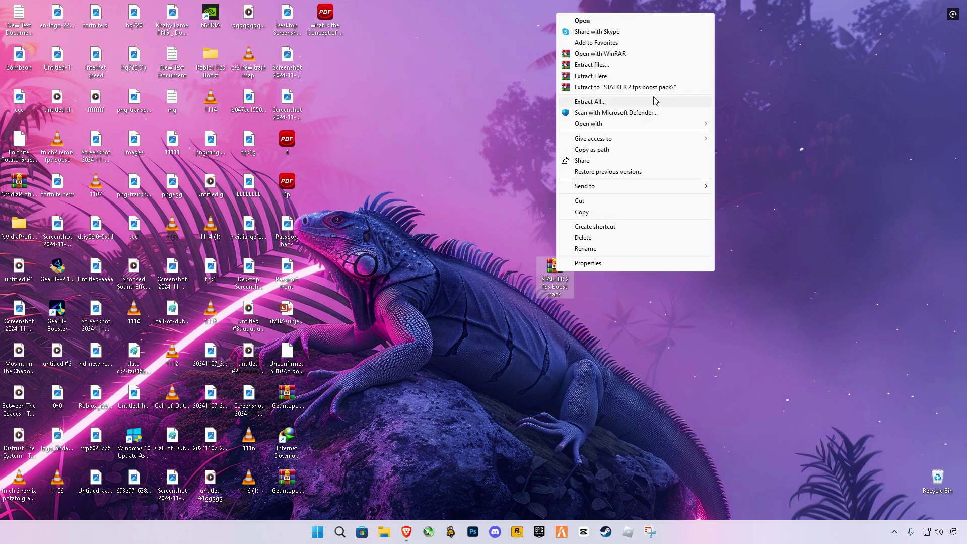
{"action": "left_click", "coordinate": [619, 78]}
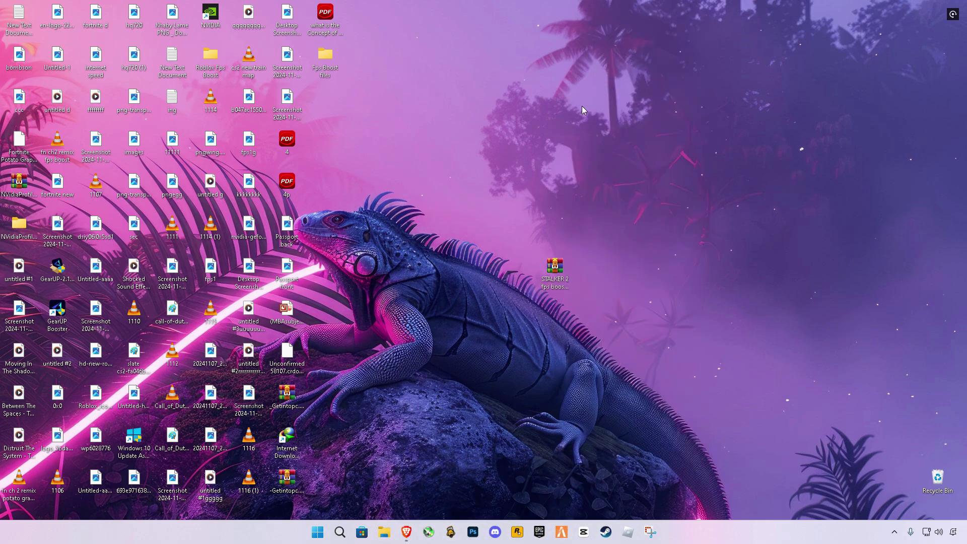
{"action": "left_click_drag", "start_coordinate": [327, 55], "coordinate": [597, 270]}
- In dxcpl, mute Info and Error and enable Force WARP and Disable Feature Level Upgrade
{"action": "double_click", "coordinate": [594, 269]}
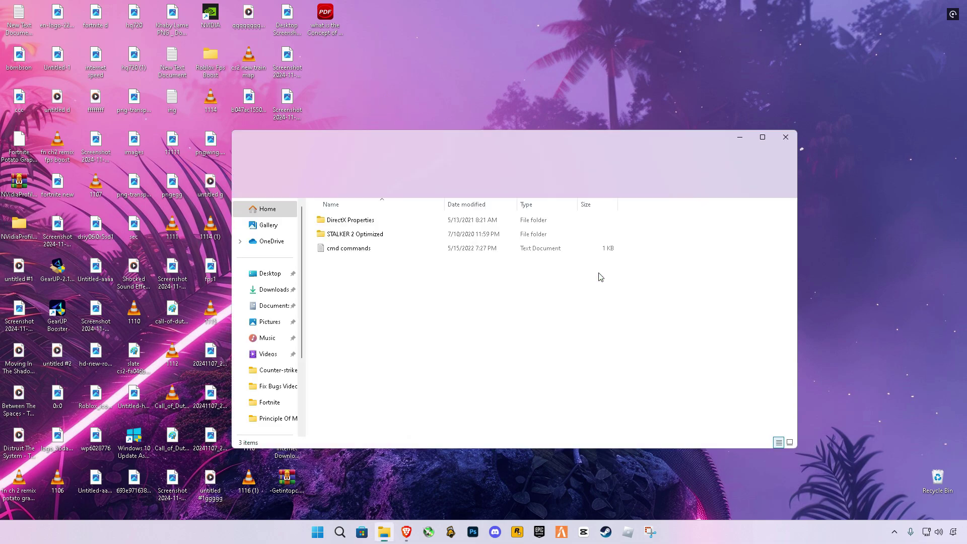
{"action": "double_click", "coordinate": [368, 221]}
{"action": "left_click", "coordinate": [489, 402]}
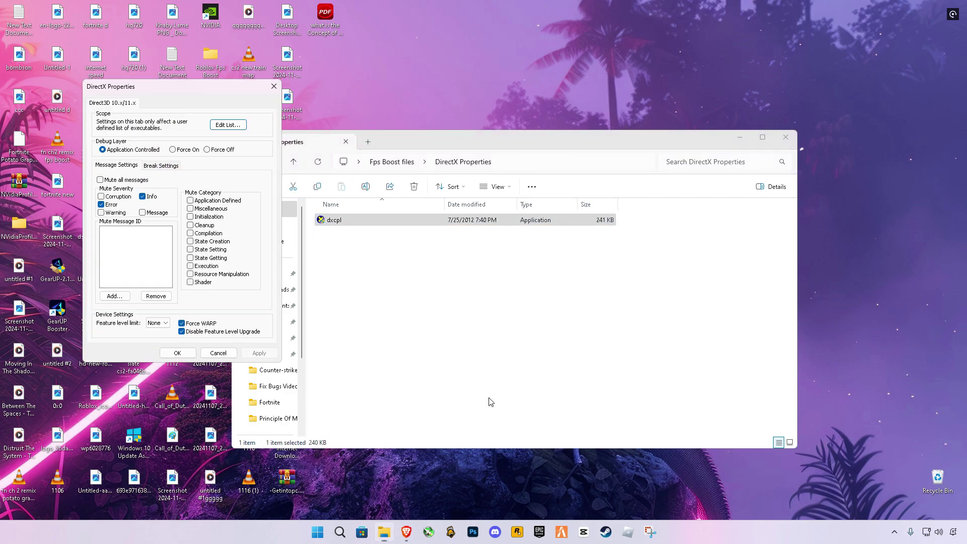
{"action": "left_click", "coordinate": [110, 206]}
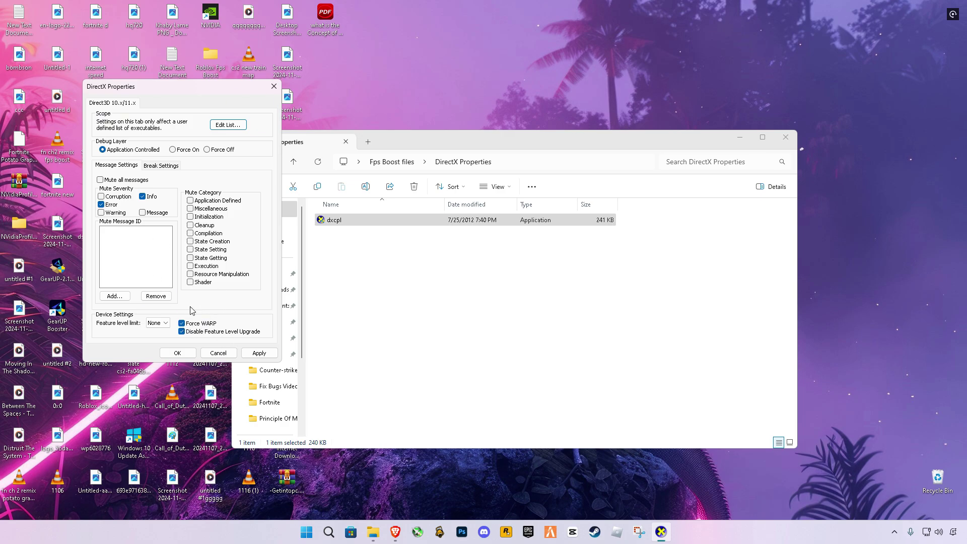
{"action": "left_click", "coordinate": [259, 353]}
{"action": "left_click", "coordinate": [179, 354]}
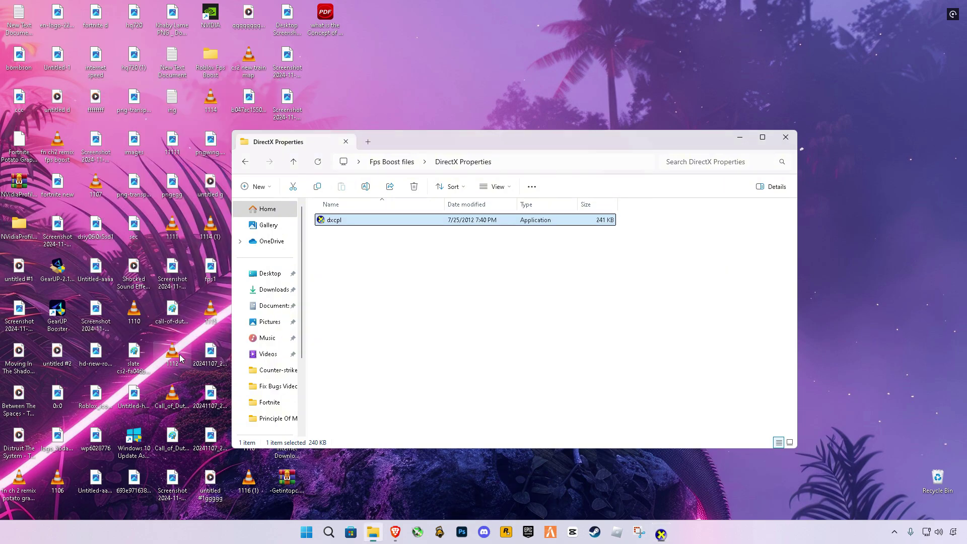
{"action": "left_click", "coordinate": [291, 163]}
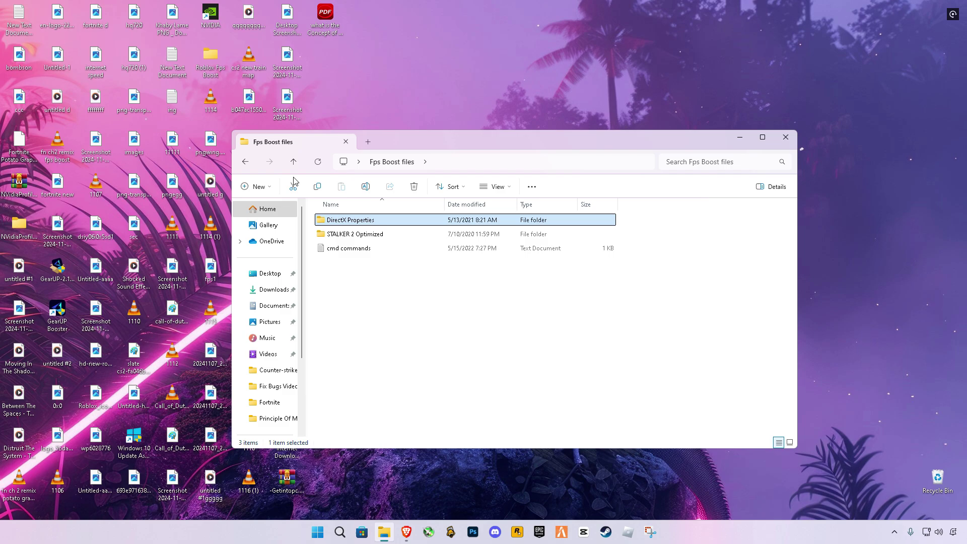
- Merge the CPU-GPU Optimizations and Disable Game Bar registry tweaks
{"action": "double_click", "coordinate": [365, 241]}
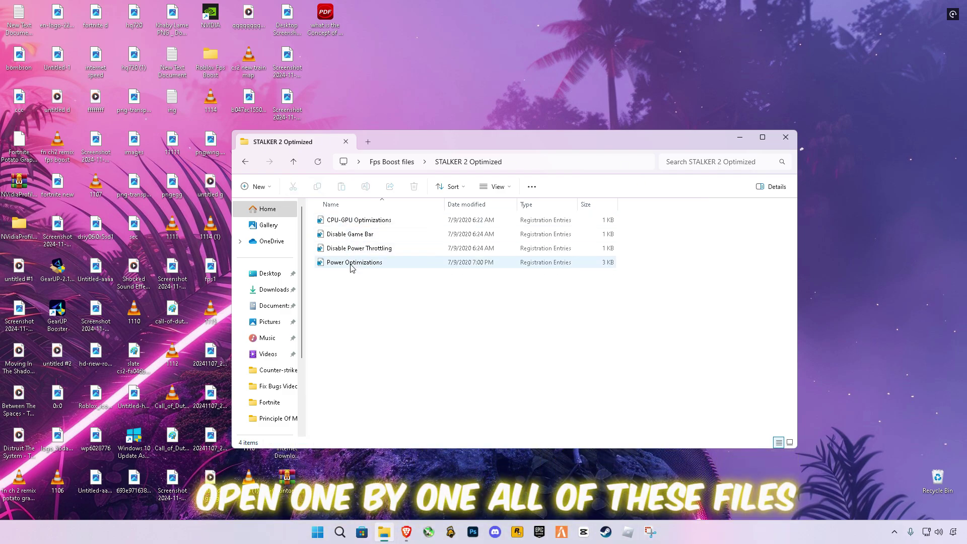
{"action": "double_click", "coordinate": [373, 221]}
{"action": "left_click", "coordinate": [463, 396]}
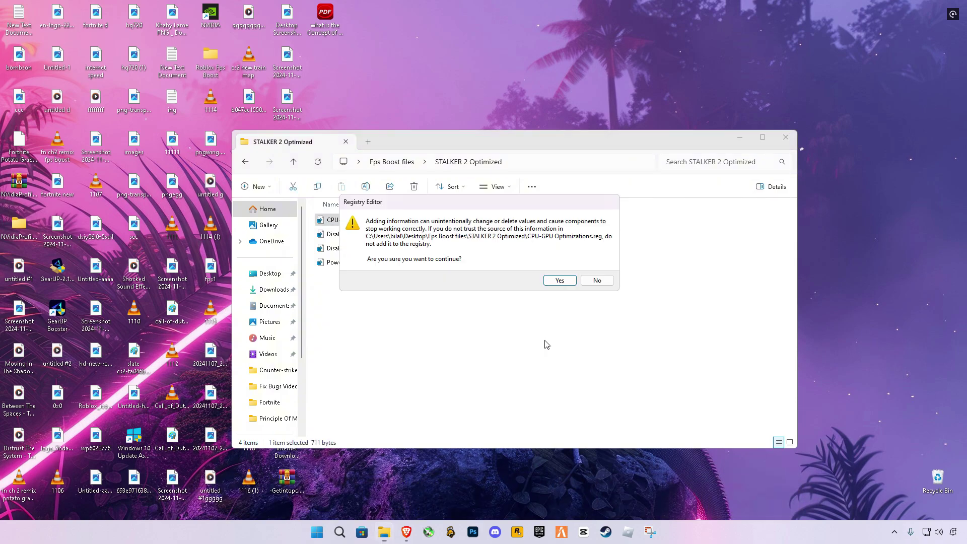
{"action": "left_click", "coordinate": [561, 281]}
{"action": "left_click", "coordinate": [598, 266]}
{"action": "double_click", "coordinate": [399, 234]}
{"action": "left_click", "coordinate": [460, 395]}
{"action": "left_click", "coordinate": [562, 280]}
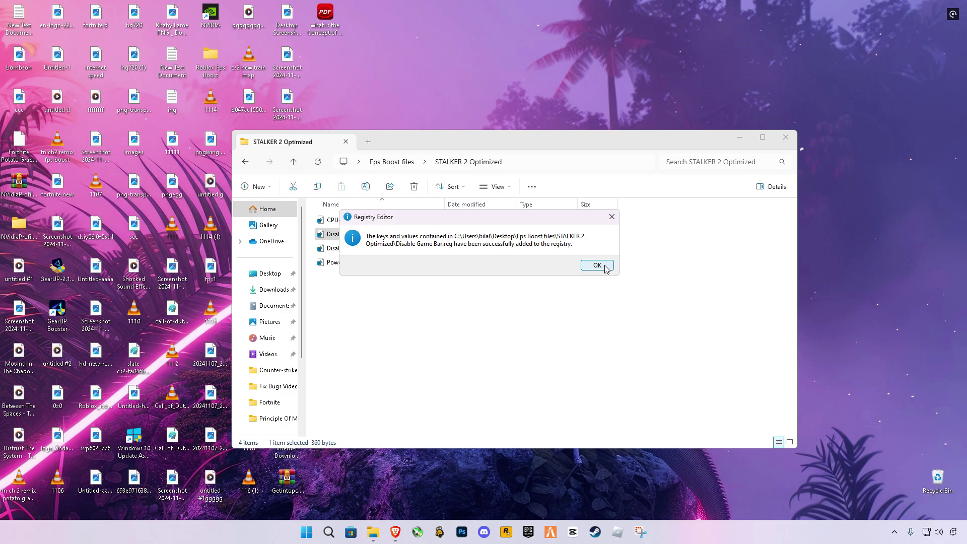
{"action": "left_click", "coordinate": [594, 266]}
- Merge the Disable Power Throttling and Power Optimizations tweaks, then return to Fps Boost files
{"action": "double_click", "coordinate": [378, 248]}
{"action": "left_click", "coordinate": [463, 396]}
{"action": "left_click", "coordinate": [560, 280]}
{"action": "left_click", "coordinate": [594, 266]}
{"action": "double_click", "coordinate": [571, 262]}
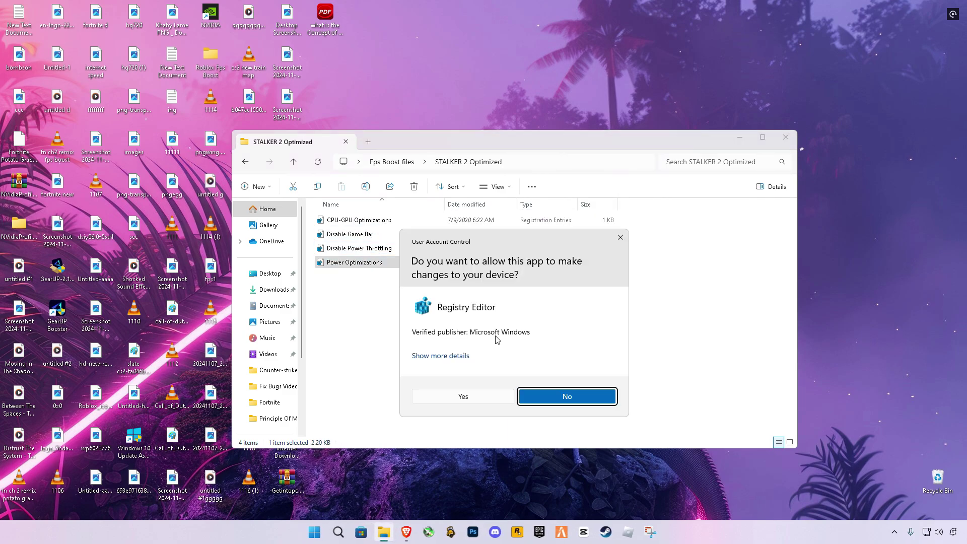
{"action": "left_click", "coordinate": [566, 396]}
{"action": "left_click", "coordinate": [561, 280]}
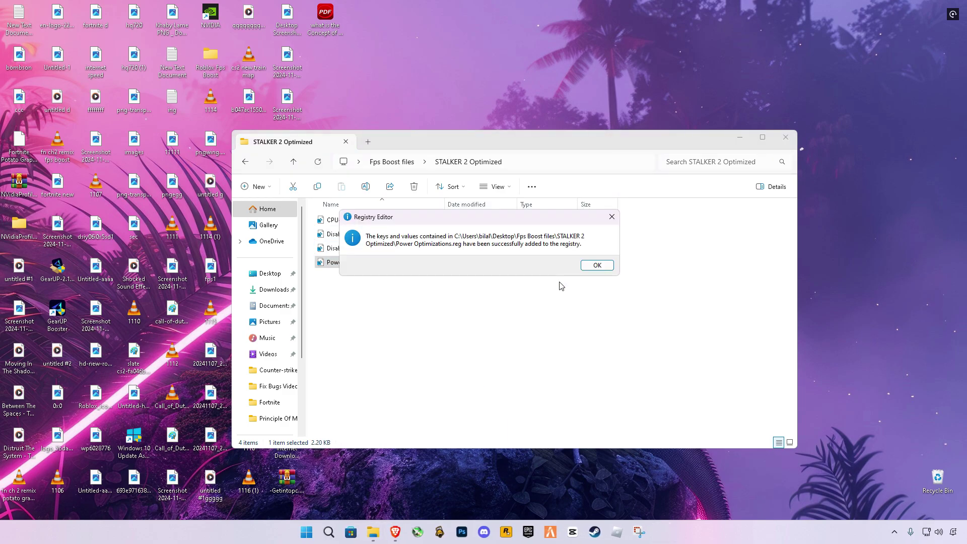
{"action": "left_click", "coordinate": [604, 266]}
{"action": "left_click", "coordinate": [300, 167]}
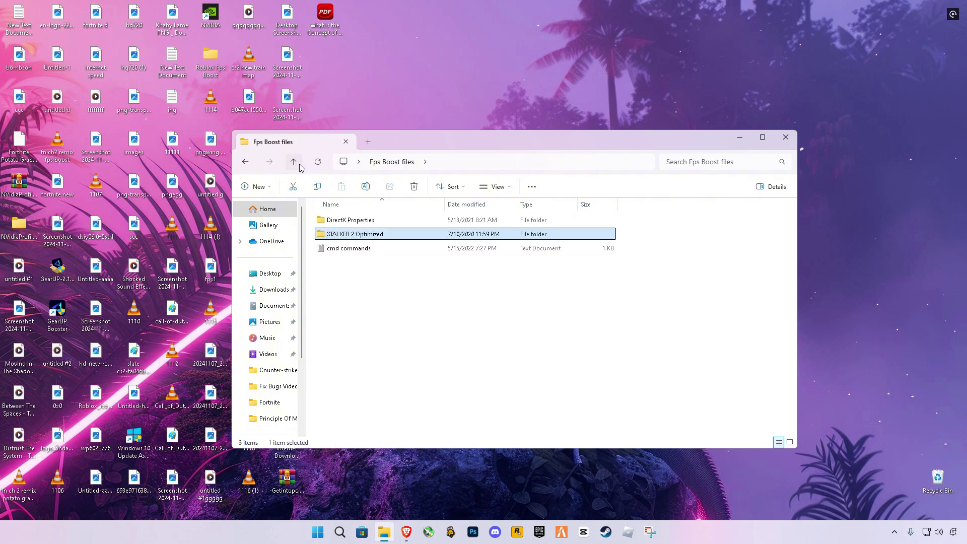
- Open cmd commands.txt in Notepad, then bring up Windows search
{"action": "double_click", "coordinate": [372, 256]}
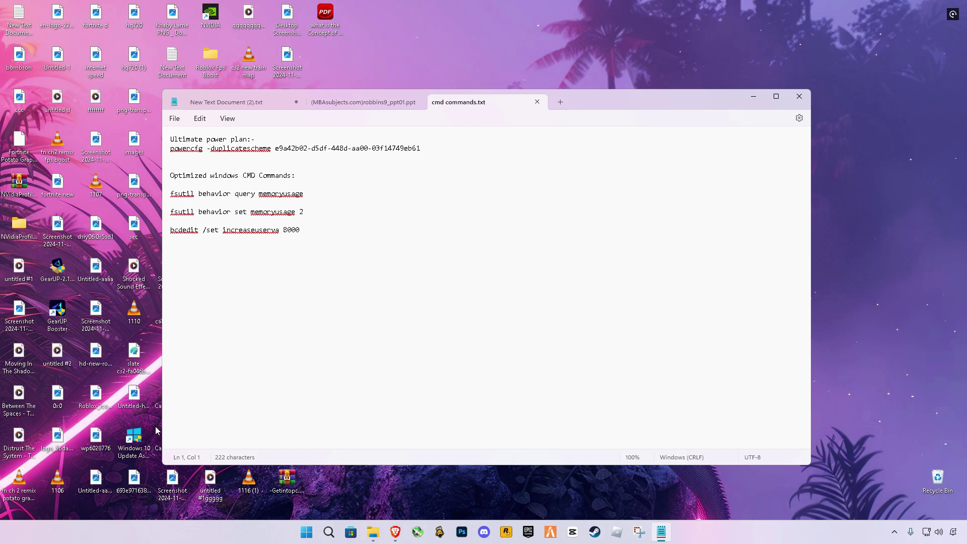
{"action": "left_click", "coordinate": [325, 533]}
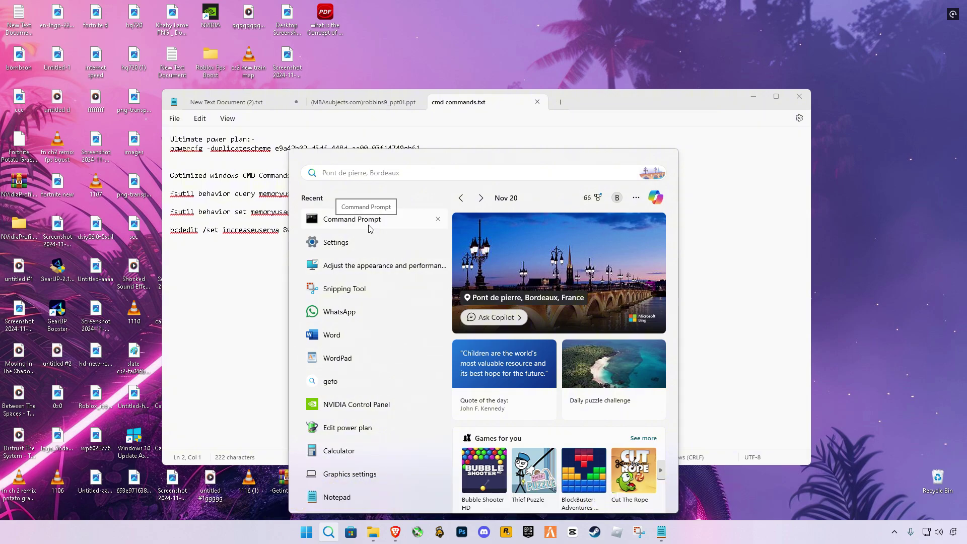
- Run the Notepad-listed powercfg duplicatescheme command in Command Prompt to add Ultimate Performance
{"action": "left_click", "coordinate": [370, 228]}
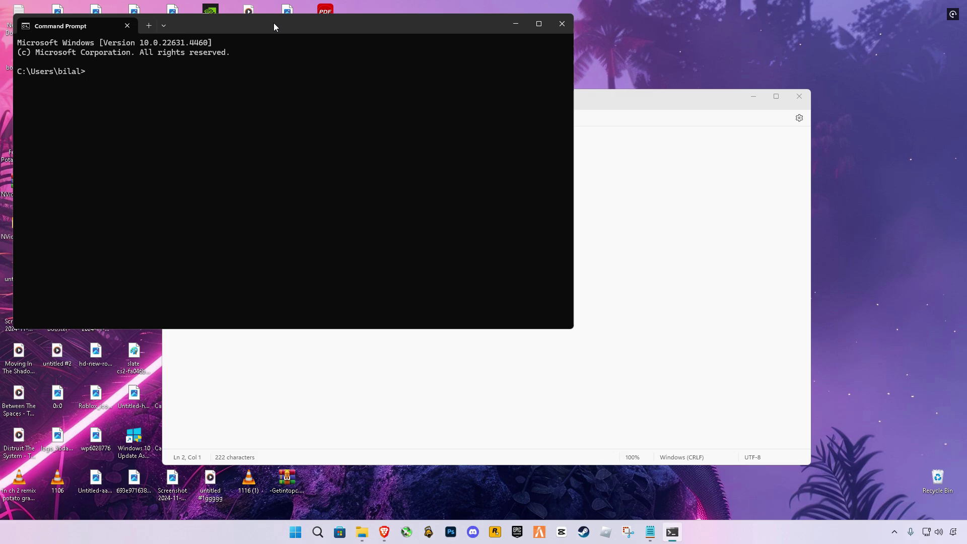
{"action": "left_click_drag", "start_coordinate": [274, 22], "coordinate": [654, 171]}
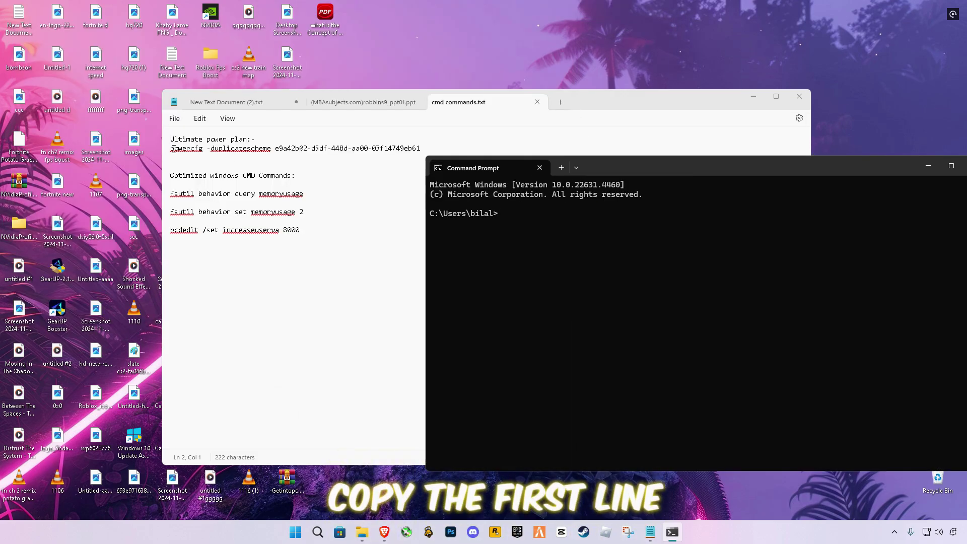
{"action": "left_click_drag", "start_coordinate": [171, 149], "coordinate": [427, 153]}
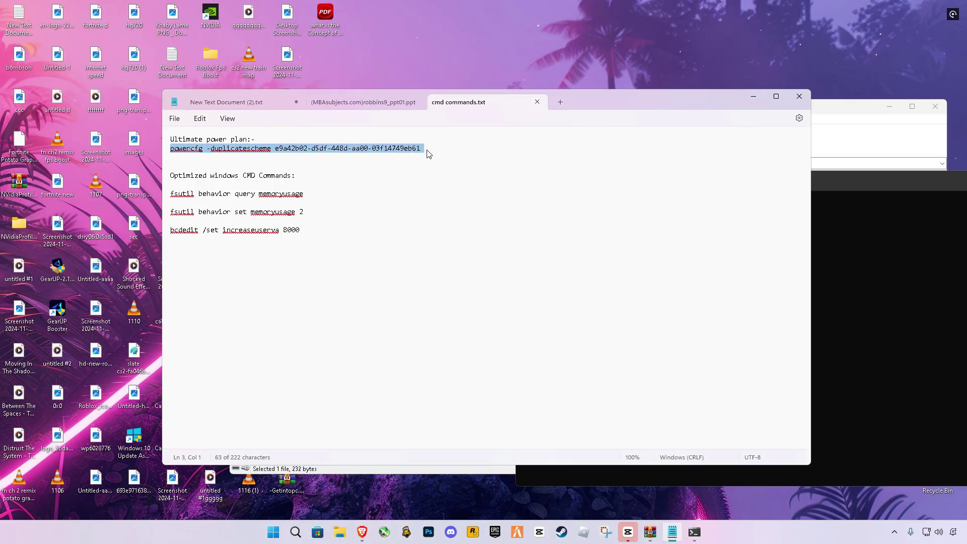
{"action": "left_click", "coordinate": [895, 194]}
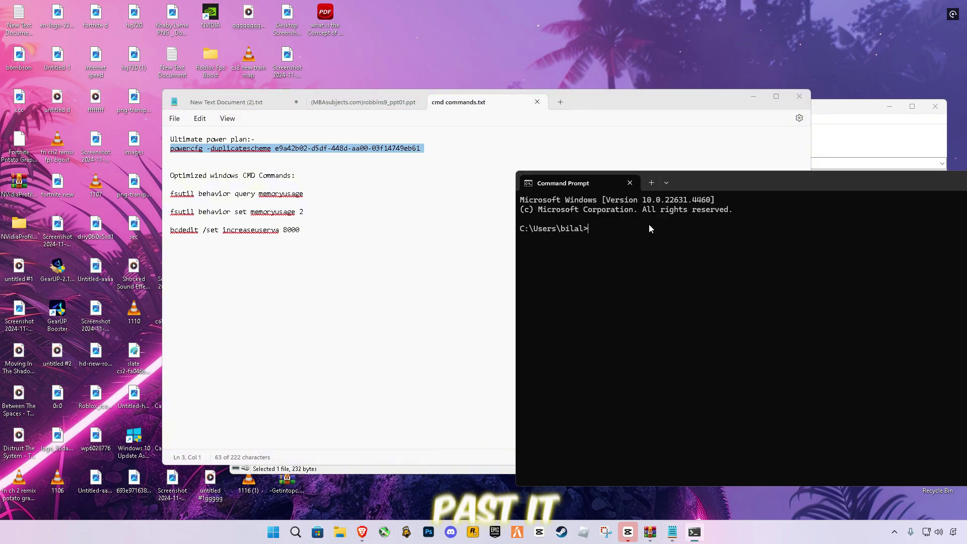
{"action": "right_click", "coordinate": [623, 234]}
{"action": "key", "text": "Return"}
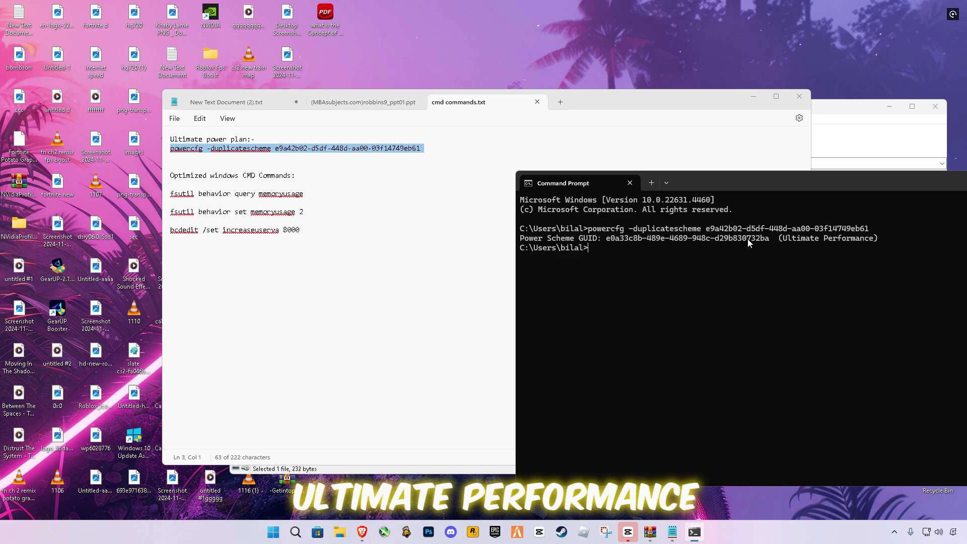
- Close Notepad, Command Prompt and the boost pack archive window
{"action": "left_click_drag", "start_coordinate": [794, 183], "coordinate": [705, 179]}
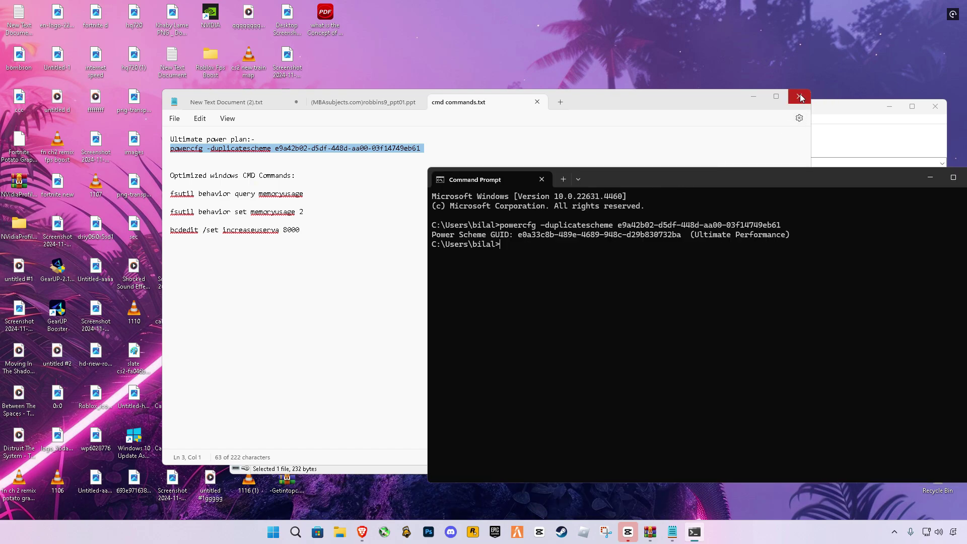
{"action": "left_click", "coordinate": [799, 96]}
{"action": "left_click", "coordinate": [965, 178]}
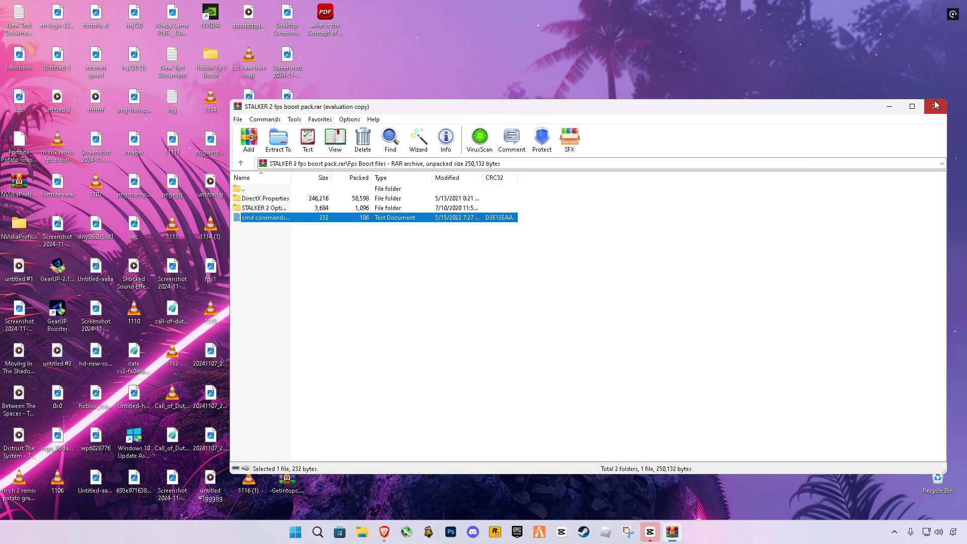
{"action": "left_click", "coordinate": [935, 107]}
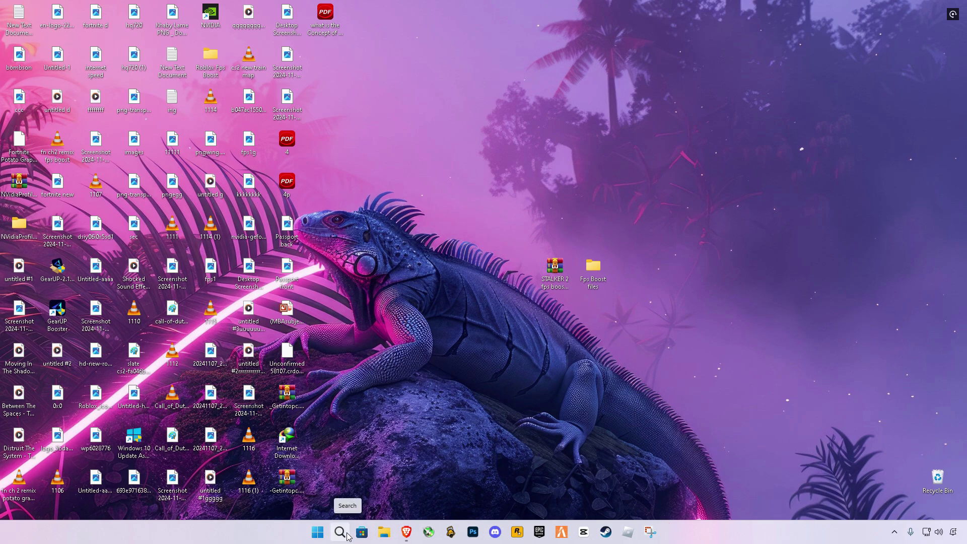
- Create the active High performance-based plan 'My Custom Plan 3' in Power Options, then close it
{"action": "left_click", "coordinate": [345, 534]}
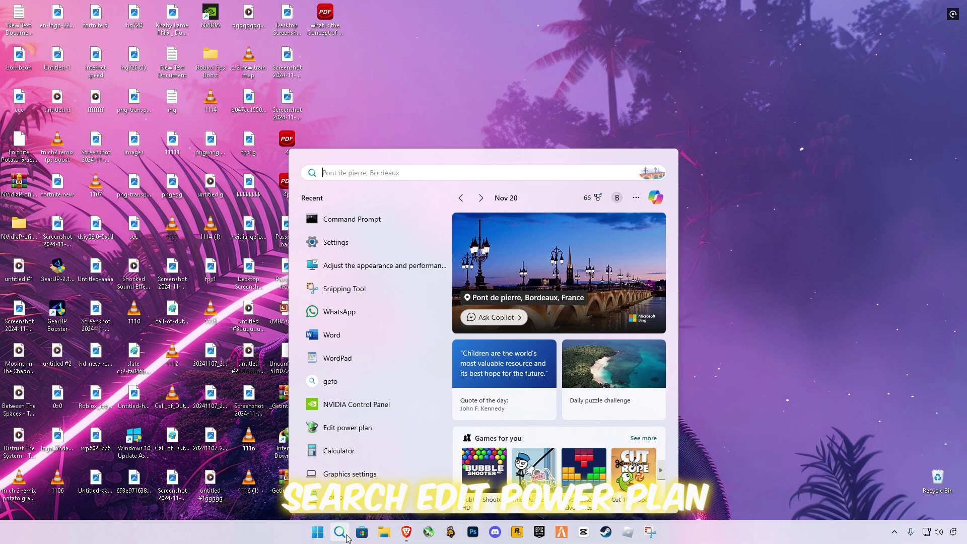
{"action": "type", "text": "ed"}
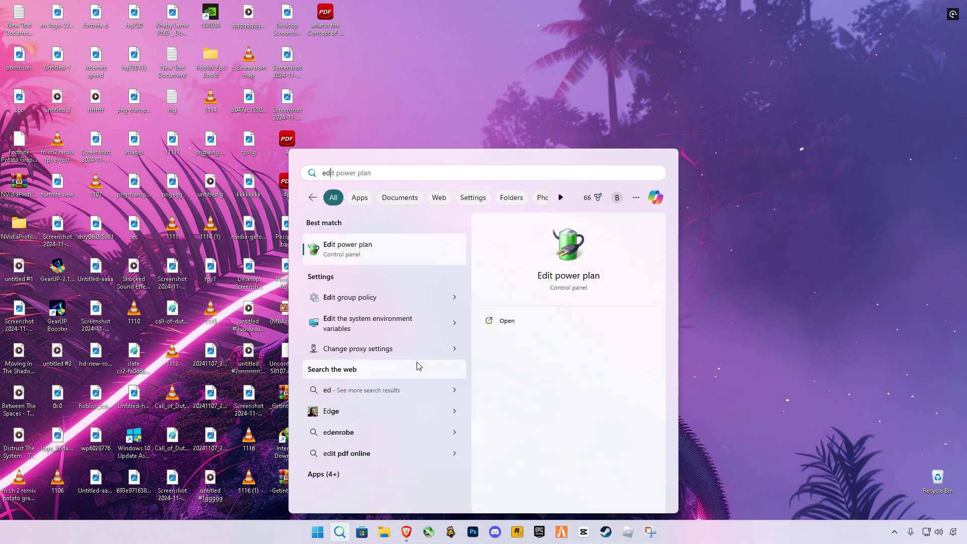
{"action": "left_click", "coordinate": [377, 259]}
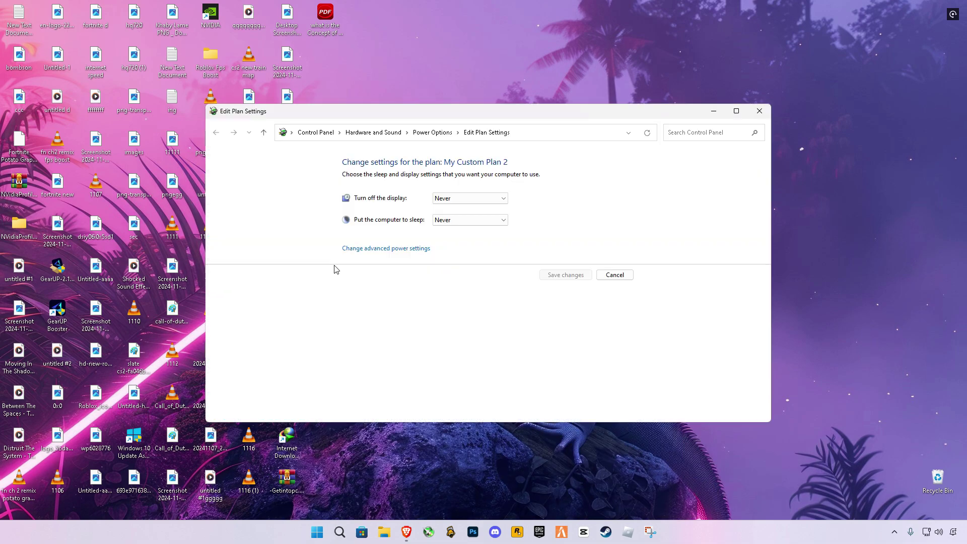
{"action": "left_click", "coordinate": [262, 133]}
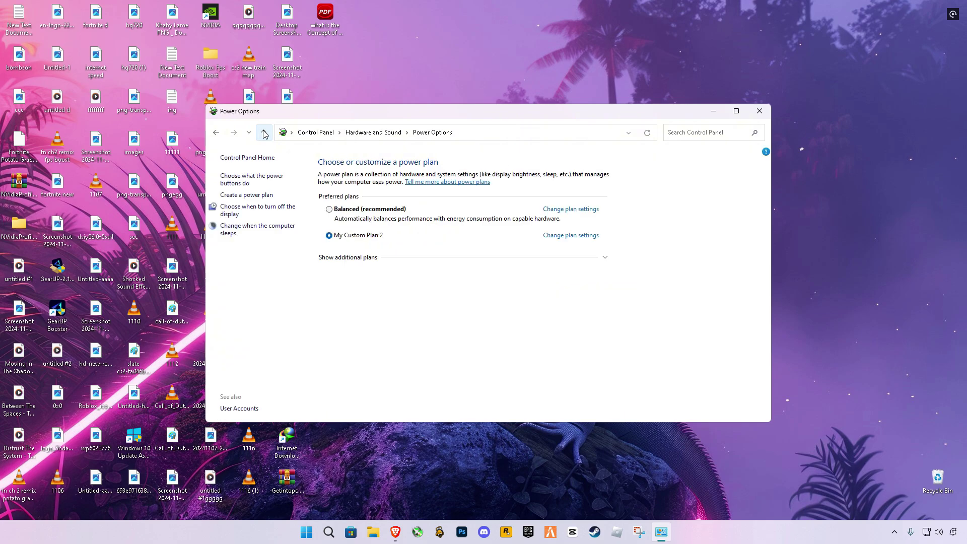
{"action": "left_click", "coordinate": [246, 195]}
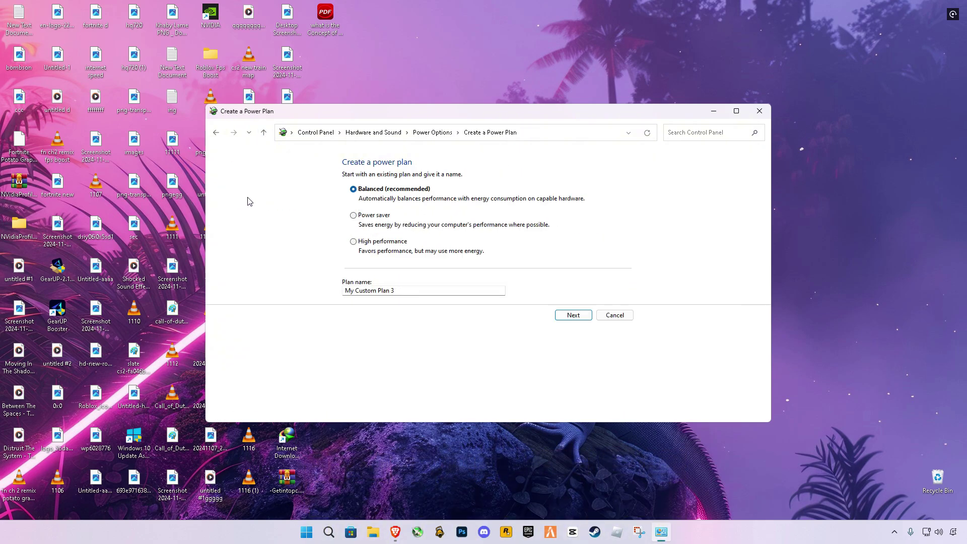
{"action": "mouse_move", "coordinate": [382, 242]}
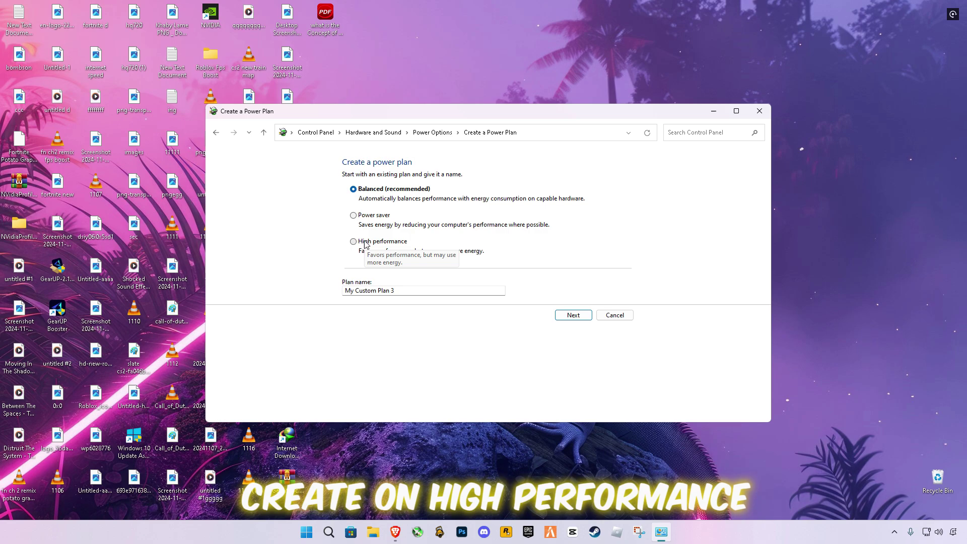
{"action": "left_click", "coordinate": [361, 243]}
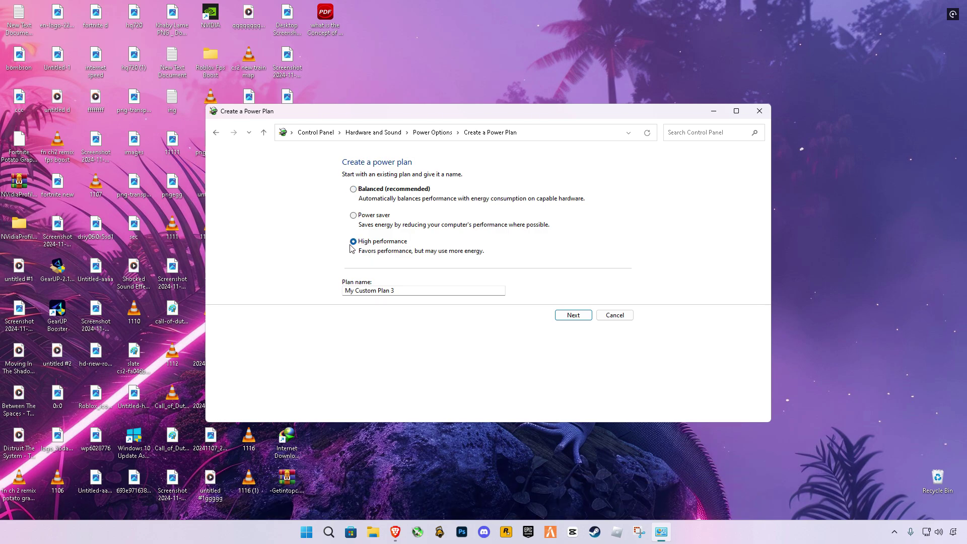
{"action": "left_click", "coordinate": [574, 316]}
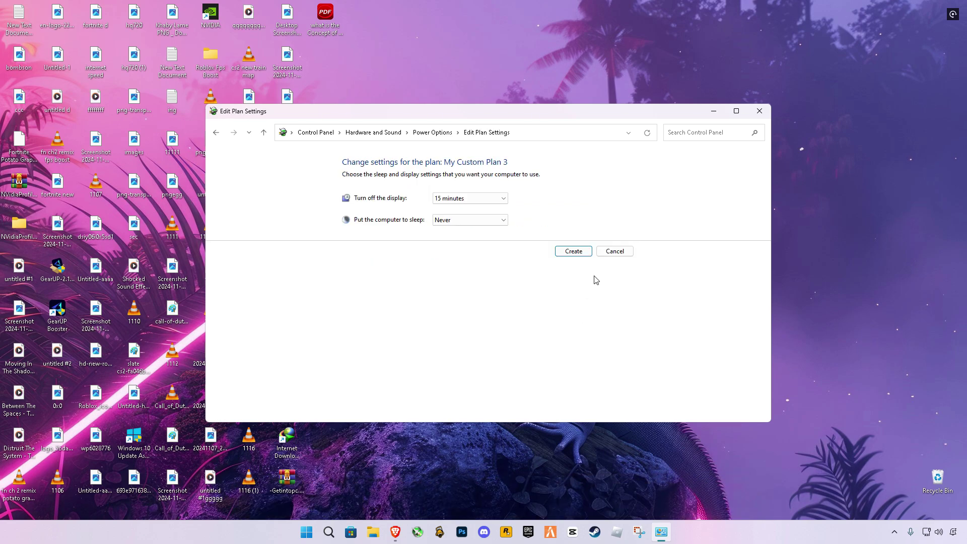
{"action": "left_click", "coordinate": [578, 260]}
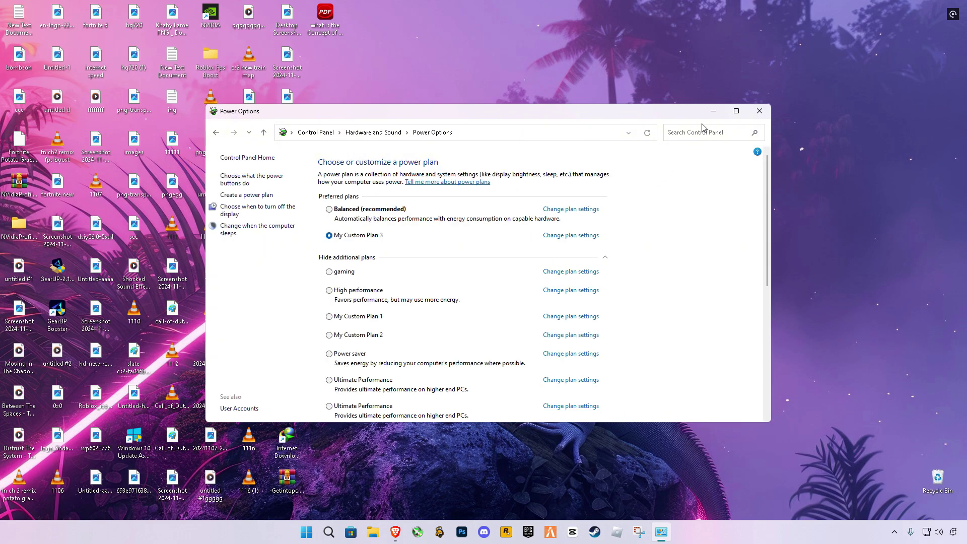
{"action": "left_click", "coordinate": [759, 112]}
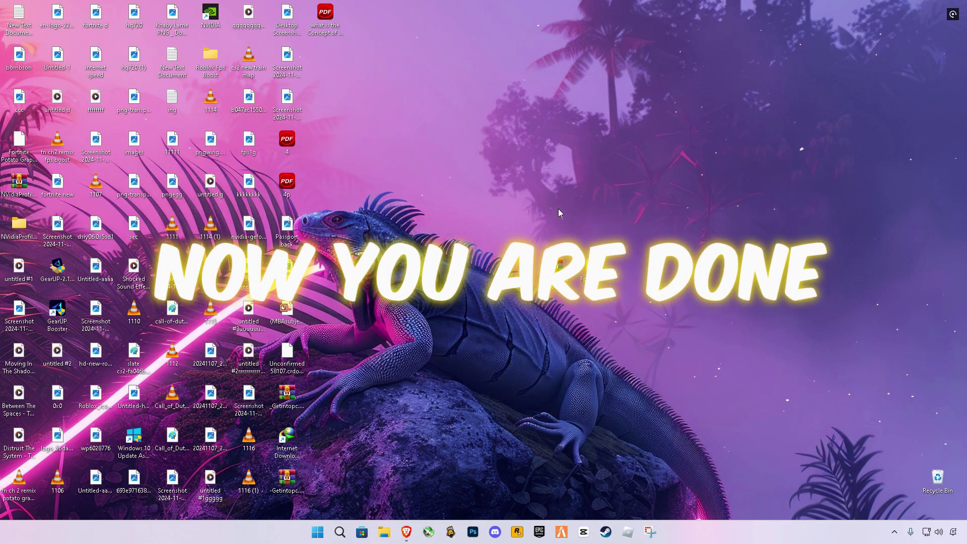